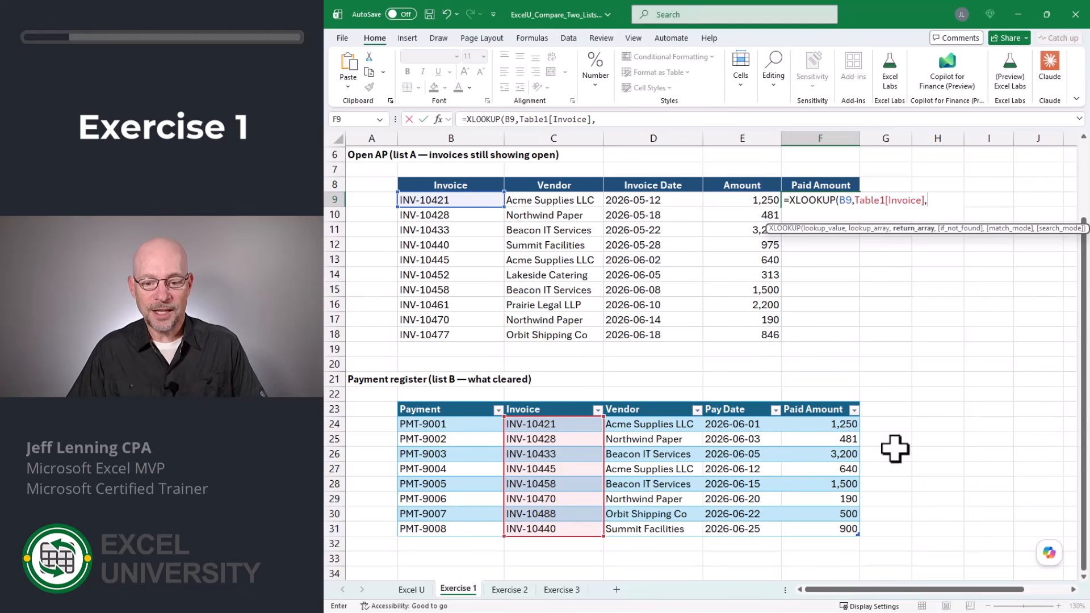
Step: Finish the F9 formula as =XLOOKUP(B9,Table1[Invoice],Table1[Paid Amount]) and copy it down through F18
left_click_drag(821, 426, 845, 528)
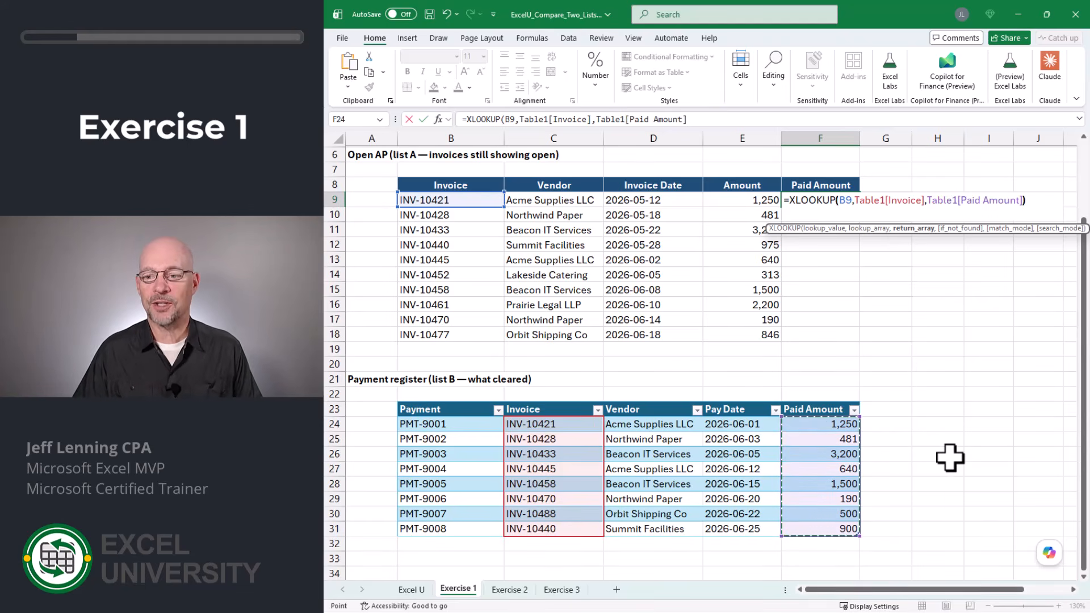
type(")")
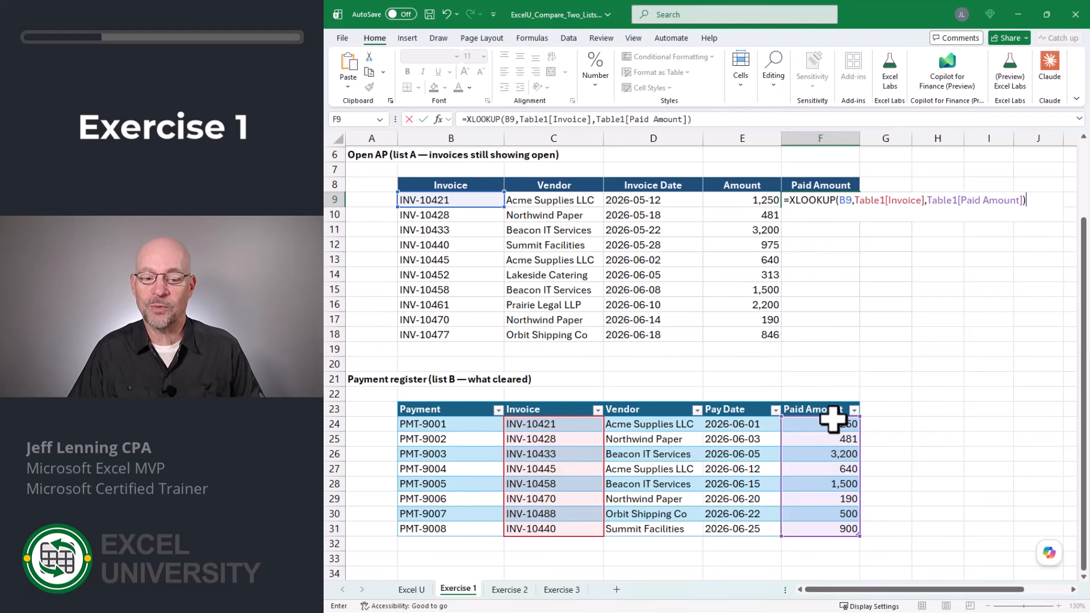
key("ctrl+Return")
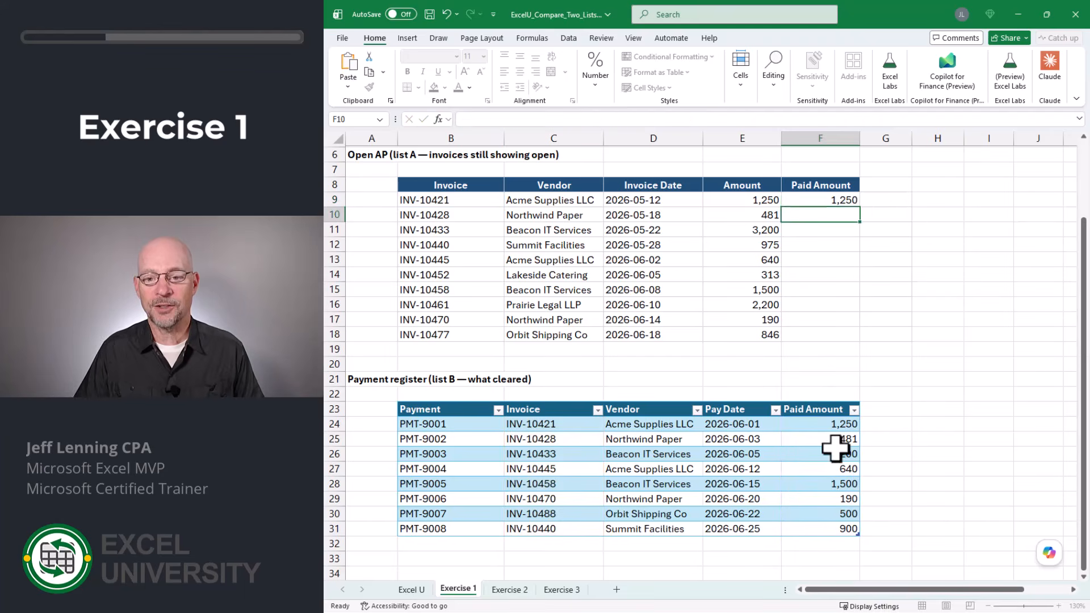
left_click_drag(862, 213, 861, 344)
left_click_drag(815, 202, 813, 258)
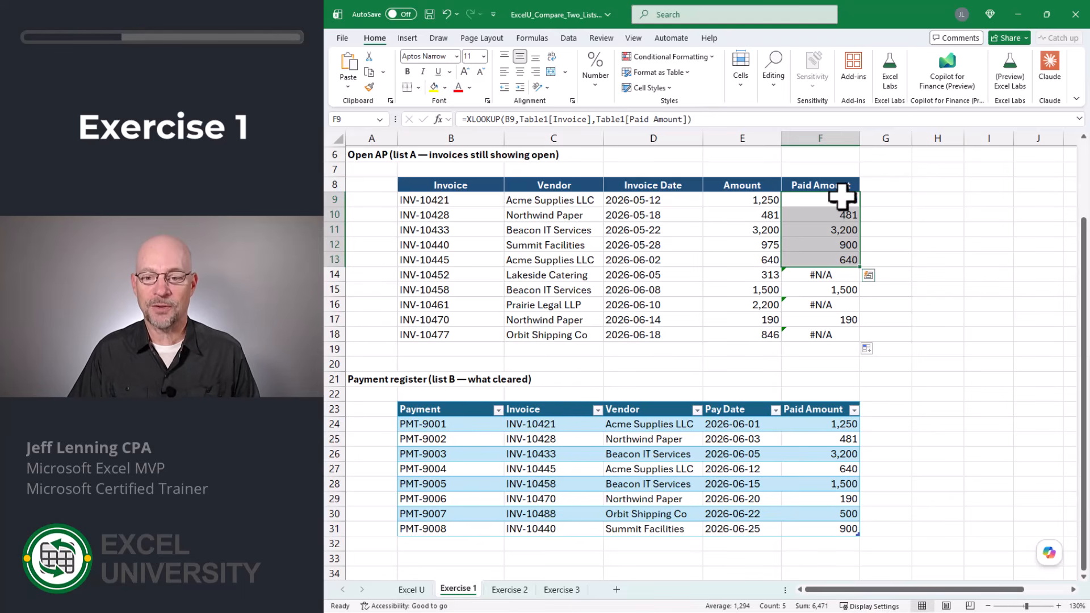
left_click(840, 275)
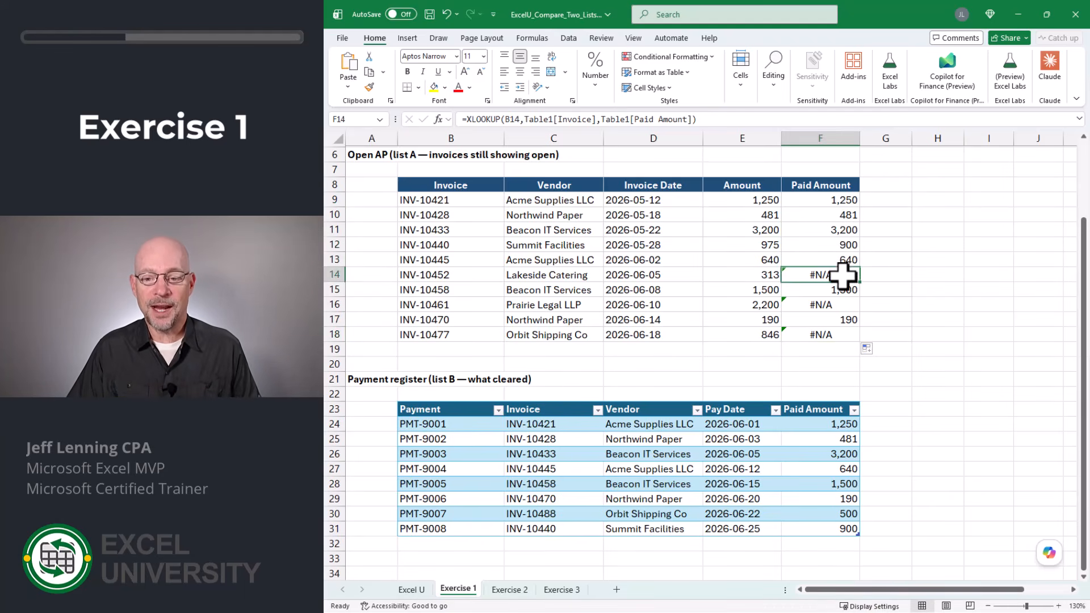
left_click(839, 310)
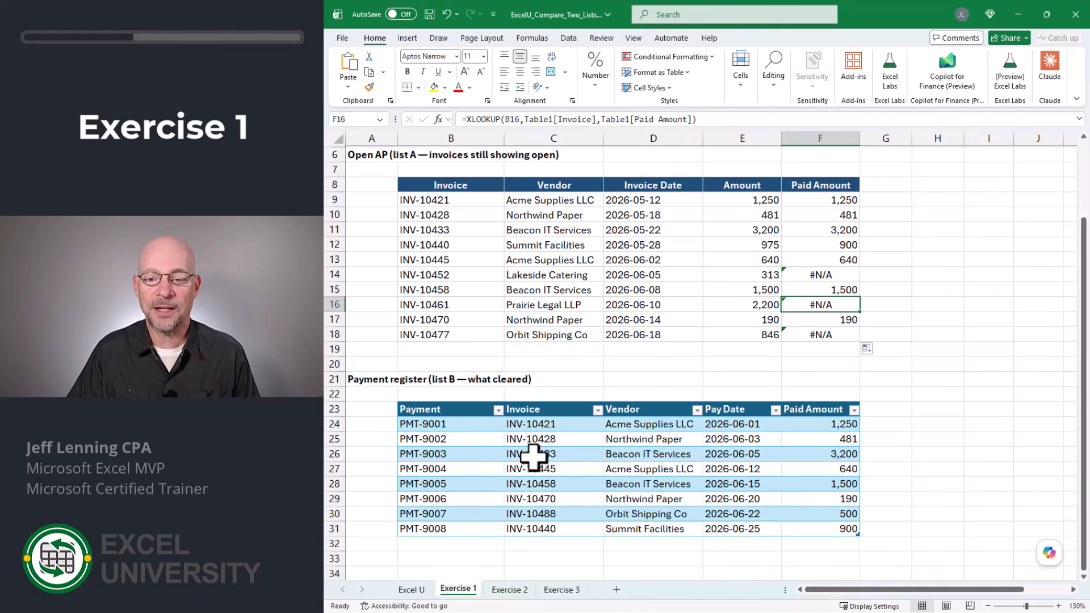
left_click(842, 335)
Step: Add "Unpaid" as the if_not_found argument of the XLOOKUP in F9 and copy the formula down through F18
left_click(835, 202)
key("F2")
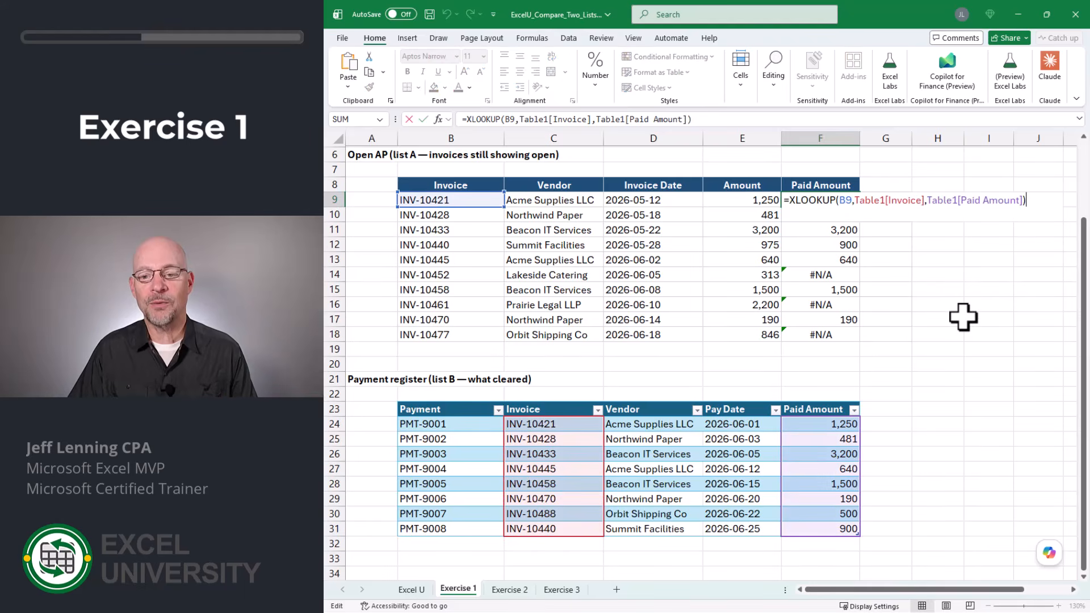
key("Left")
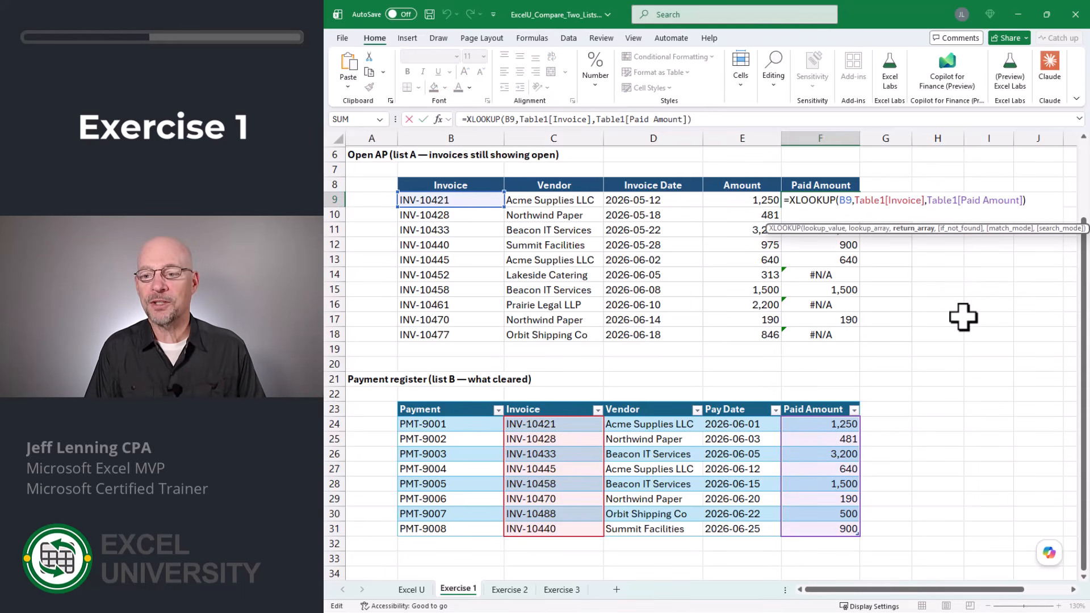
type(",\"Unpaid")
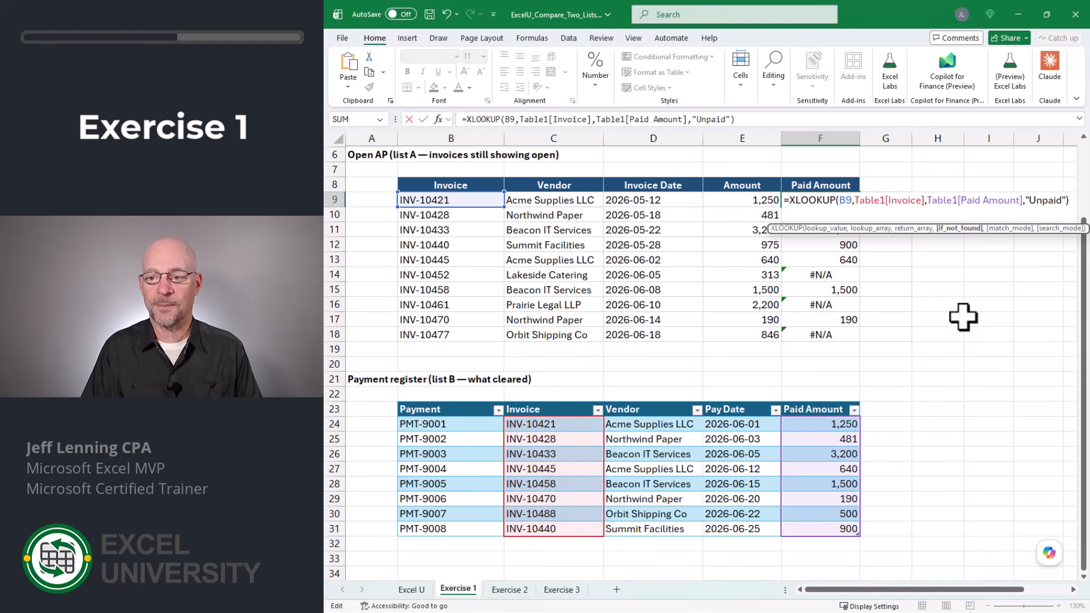
key("Return")
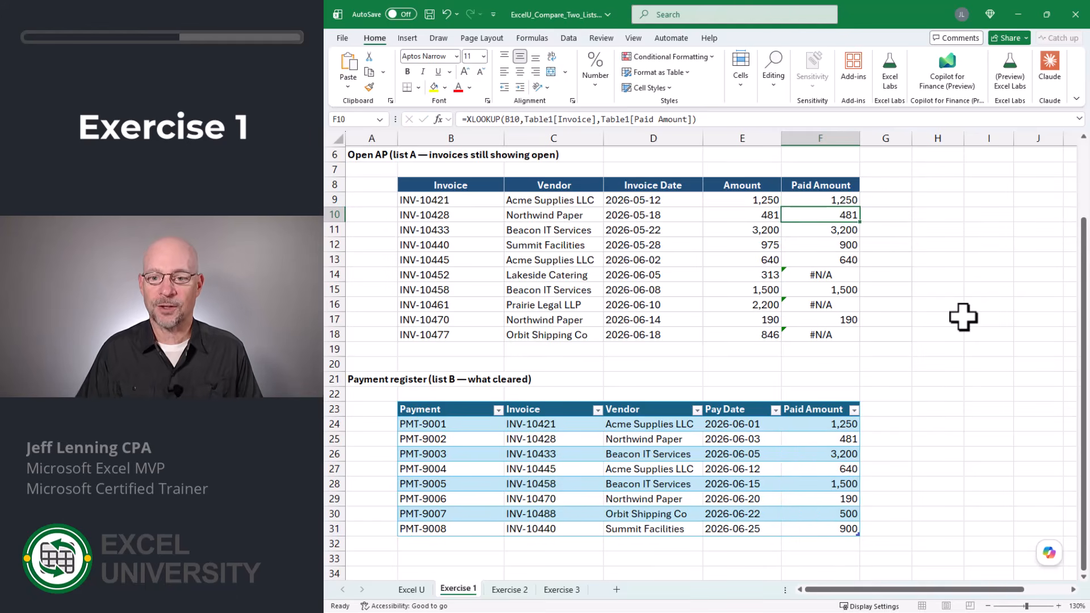
left_click(850, 202)
left_click_drag(857, 210, 858, 337)
key("ctrl+d")
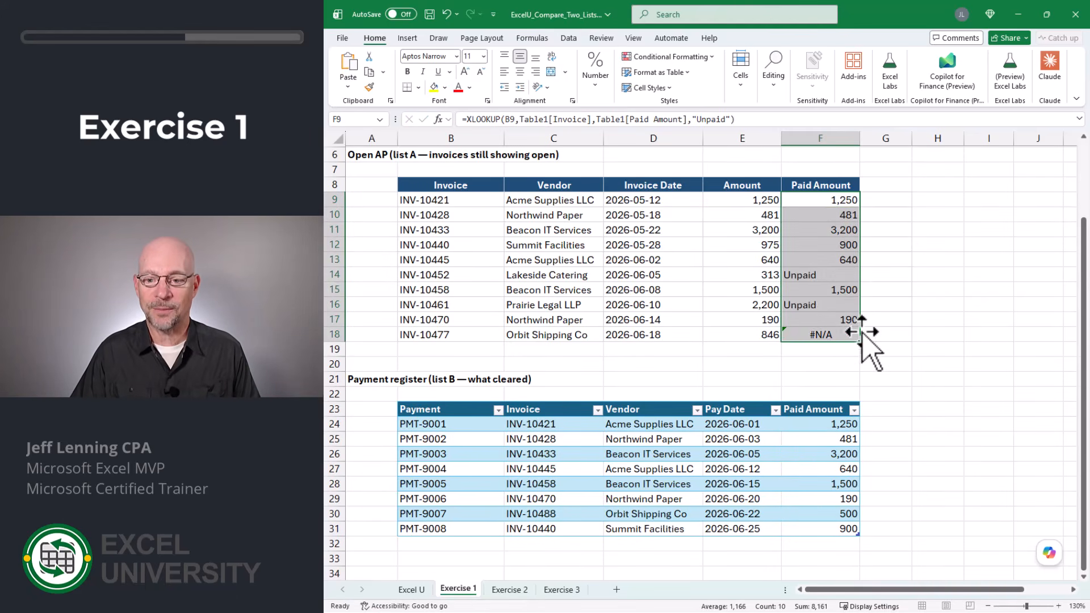
Step: Add the column heading "Diff" in G8, beside Paid Amount
key("Up")
key("Right")
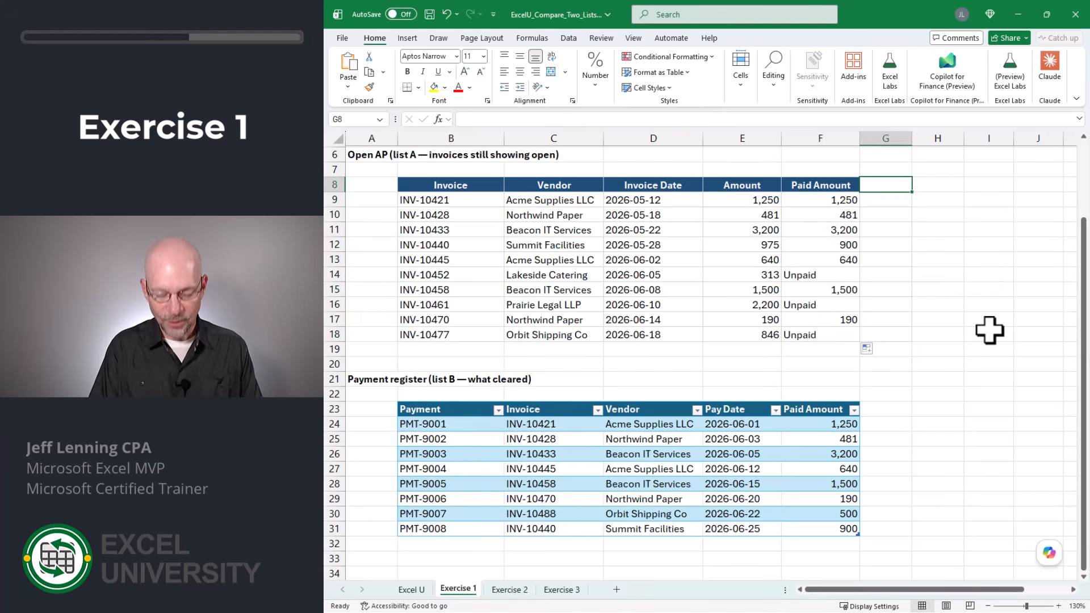
type("Diff")
key("Return")
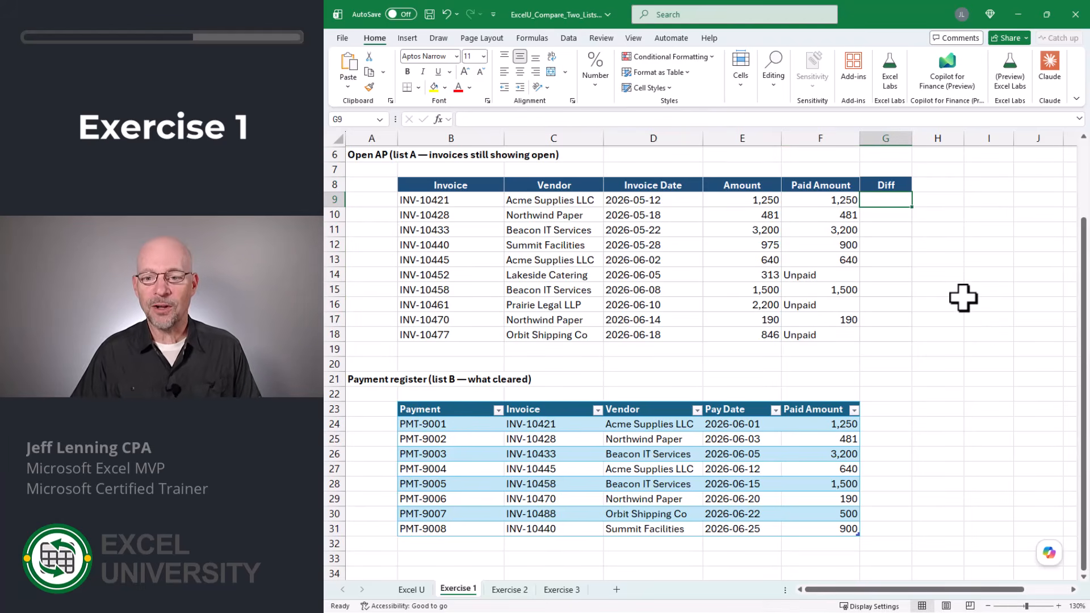
Step: Enter =E9-F9 in G9 to subtract the paid amount from the invoice amount, and copy it down through G18
type("=")
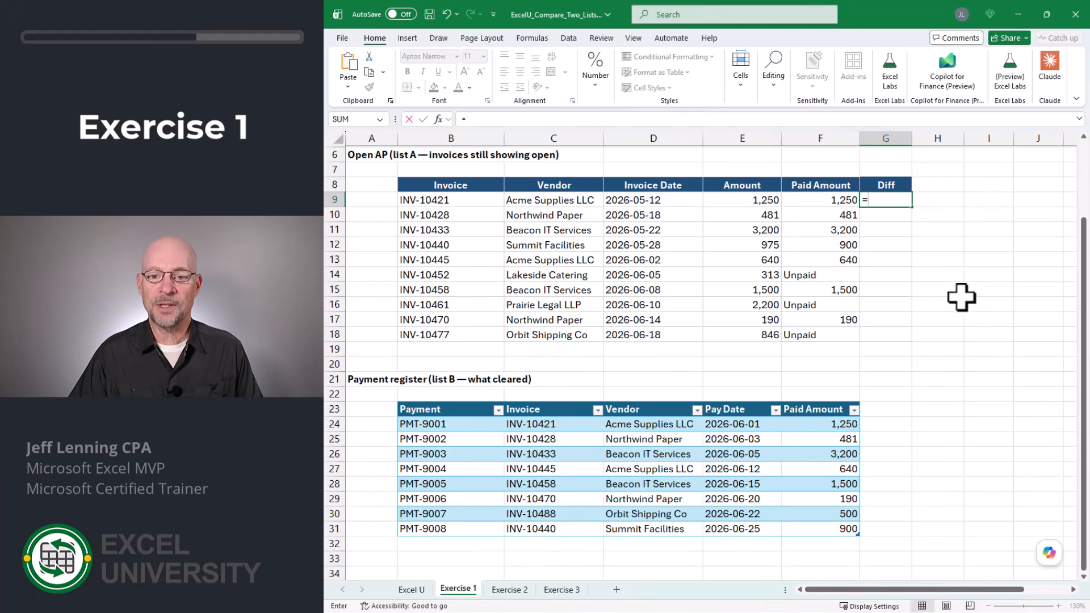
left_click(757, 198)
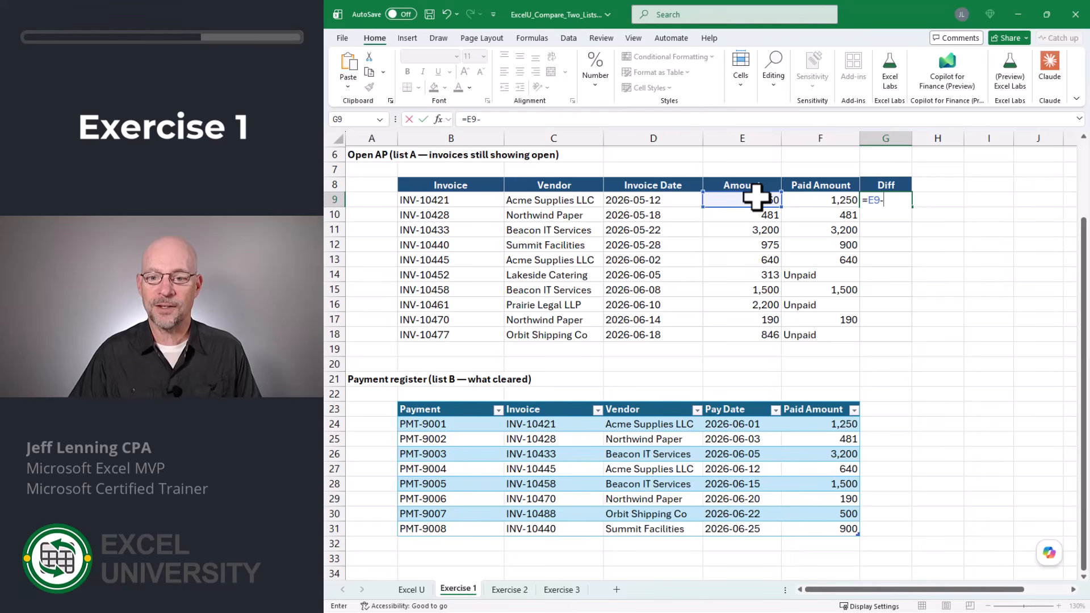
type("-")
left_click(820, 200)
key("ctrl+Return")
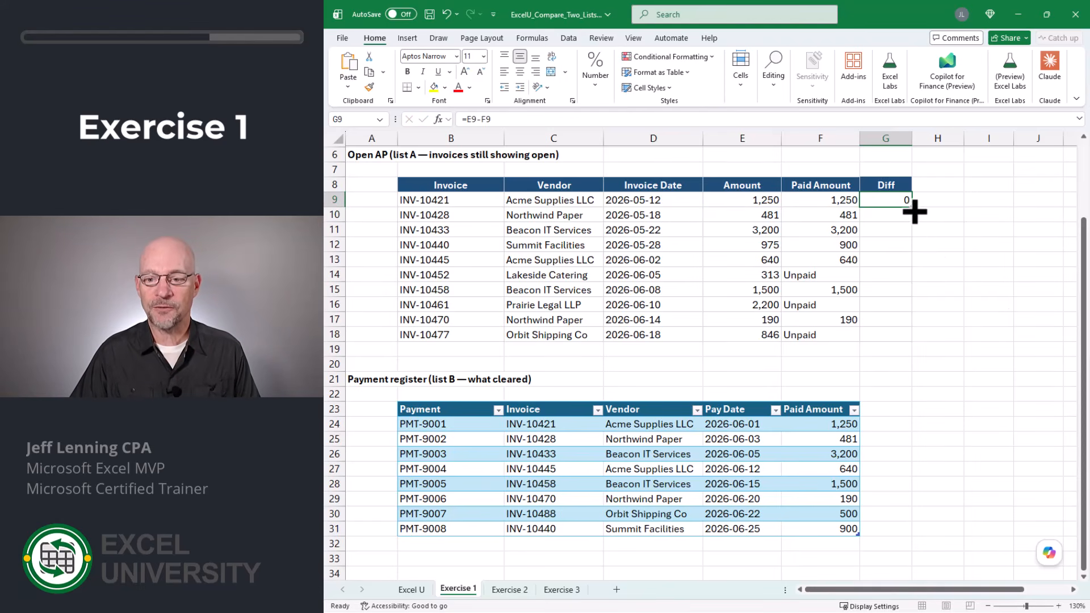
double_click(913, 208)
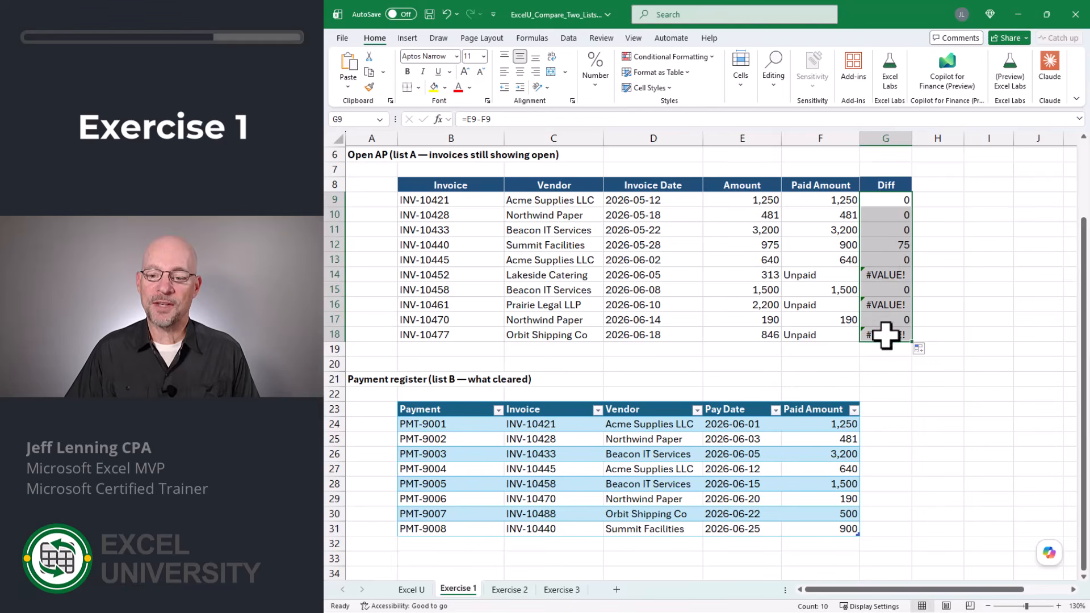
Step: Change the G9 formula to =IFERROR(E9-F9,"") and copy it down through G18
key("F2")
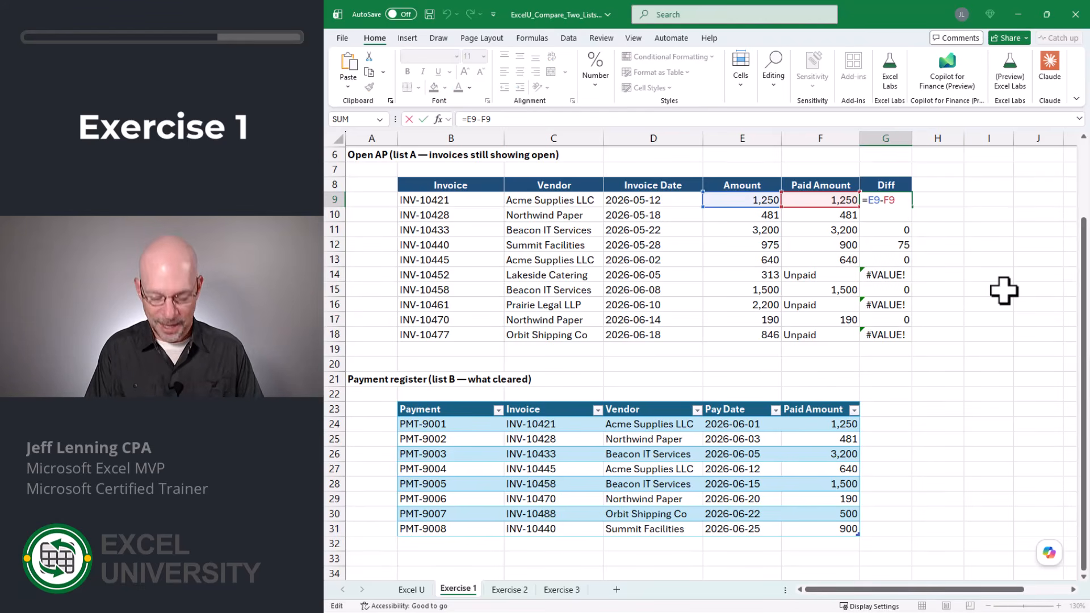
type("iferror(")
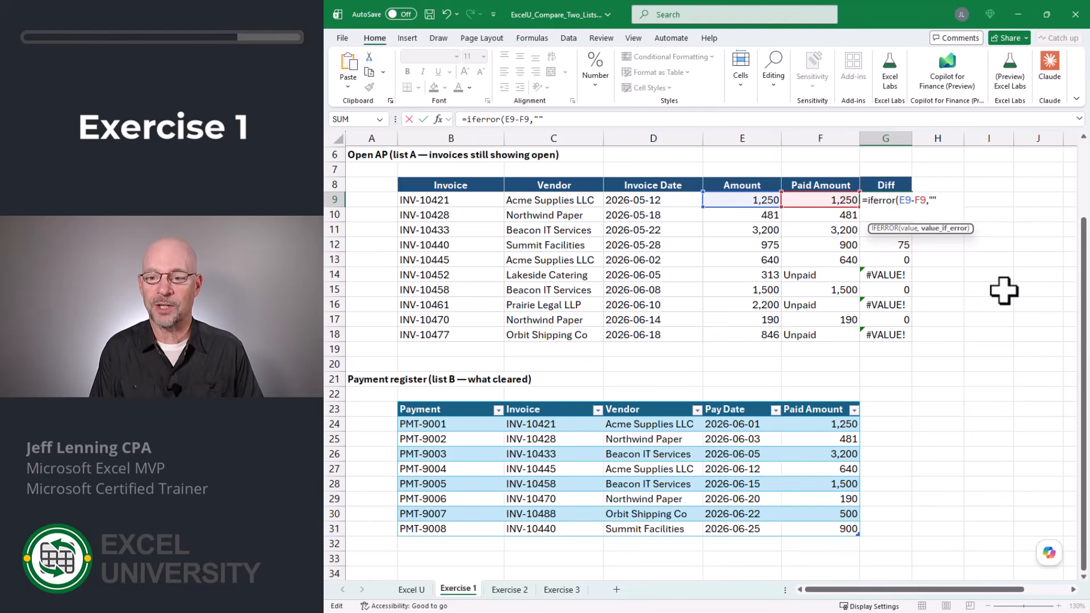
type(",\"\")")
key("Return")
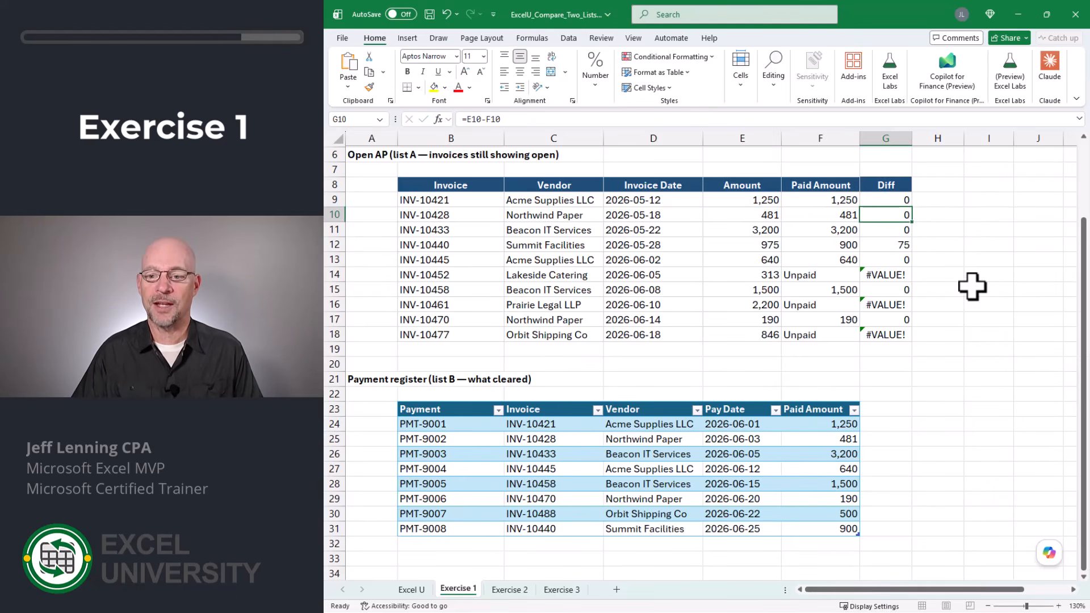
left_click(907, 202)
left_click_drag(912, 208, 912, 341)
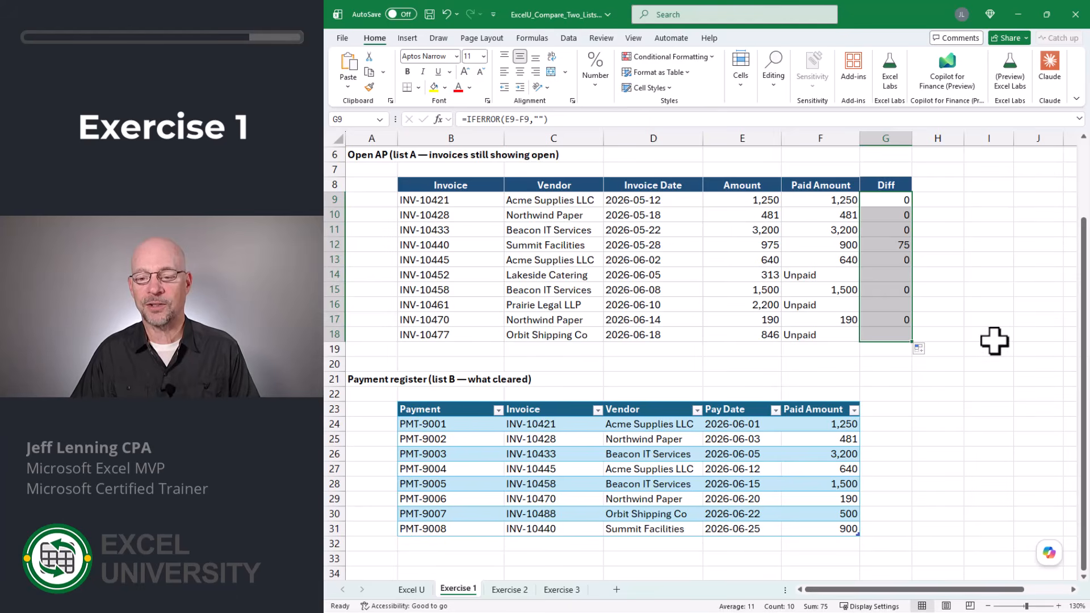
left_click(899, 244)
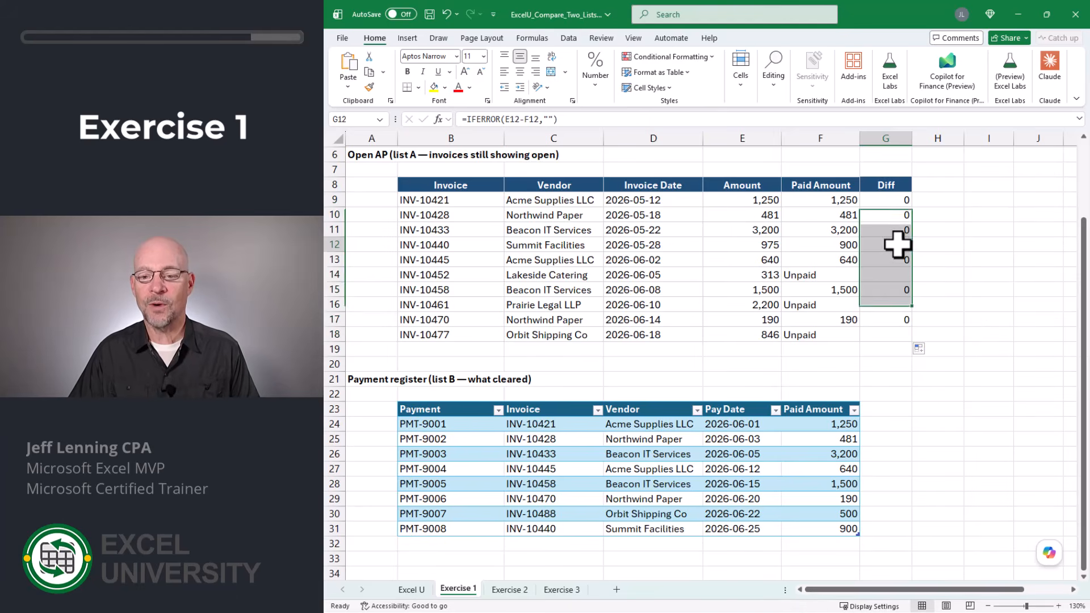
left_click(757, 244)
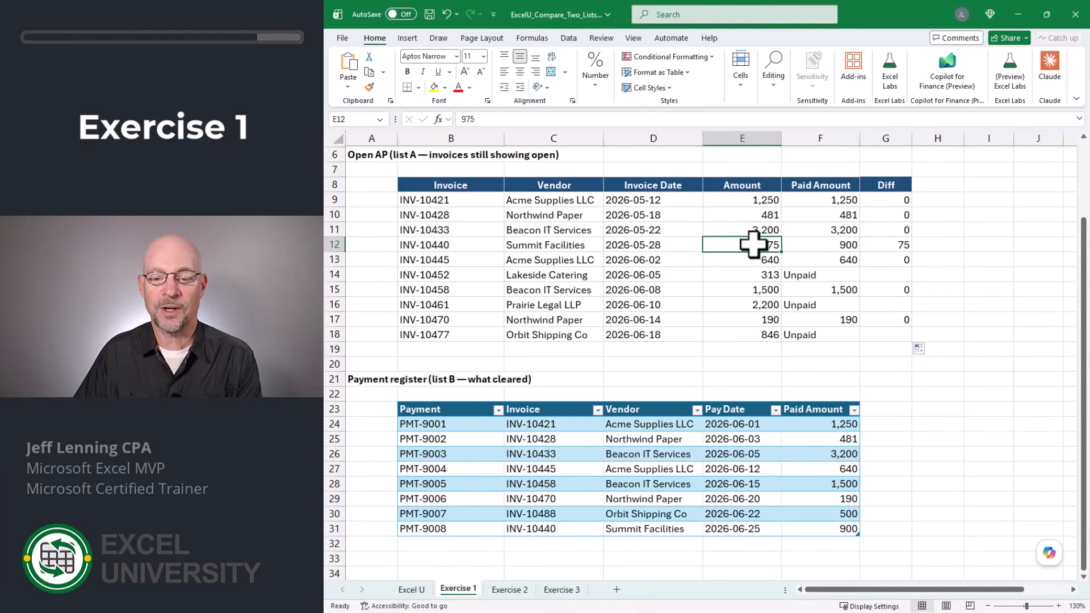
left_click(822, 244)
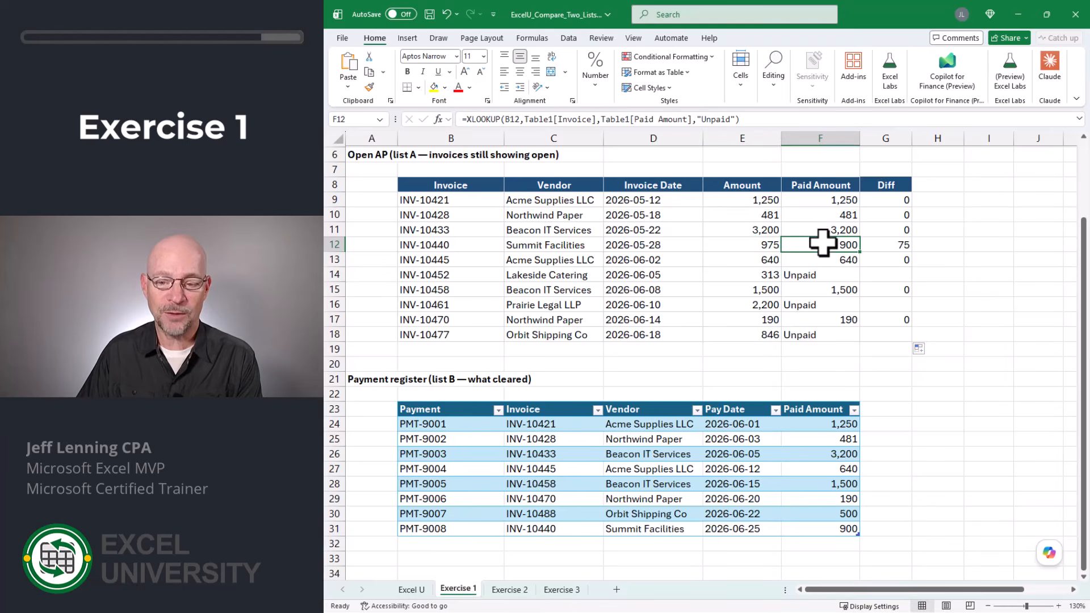
left_click(891, 244)
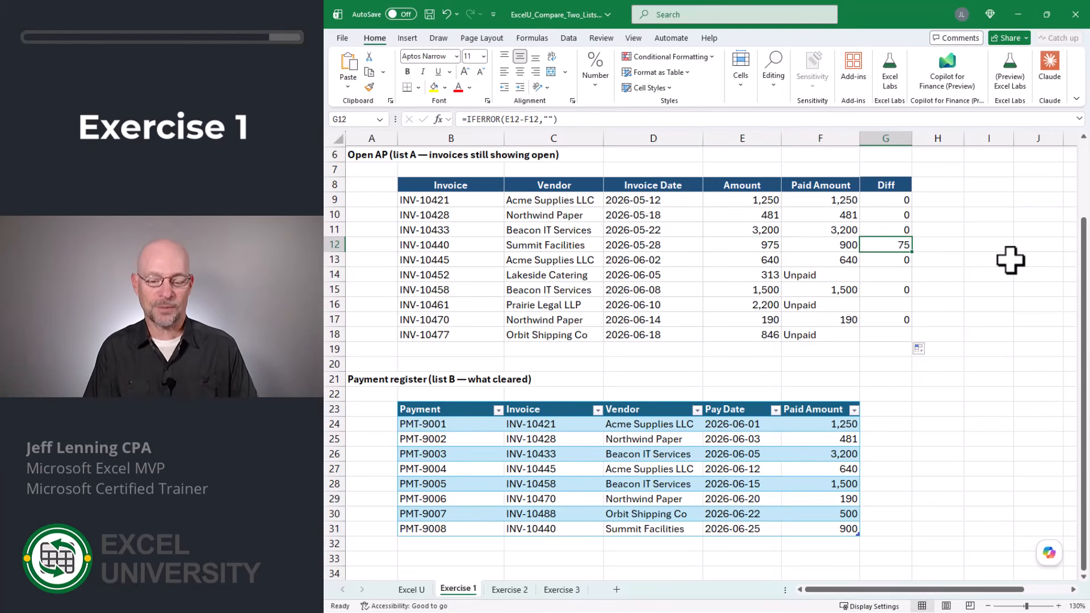
Step: Open the Exercise 2 sheet and review its empty results section, the bank deposits list and the AR cash receipts log
scroll(965, 256, "up", 2)
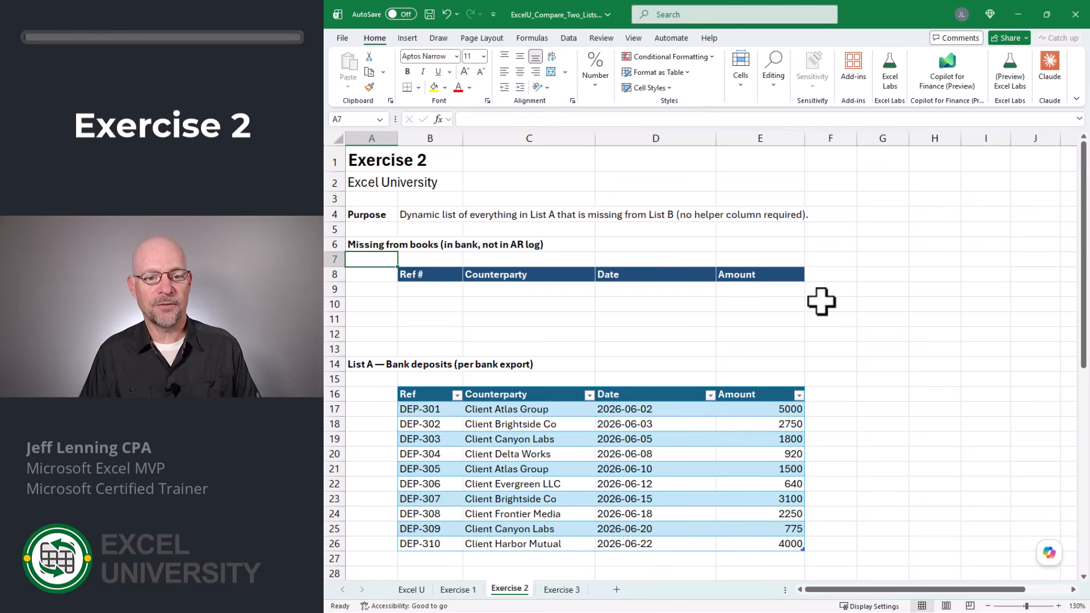
scroll(568, 477, "down", 5)
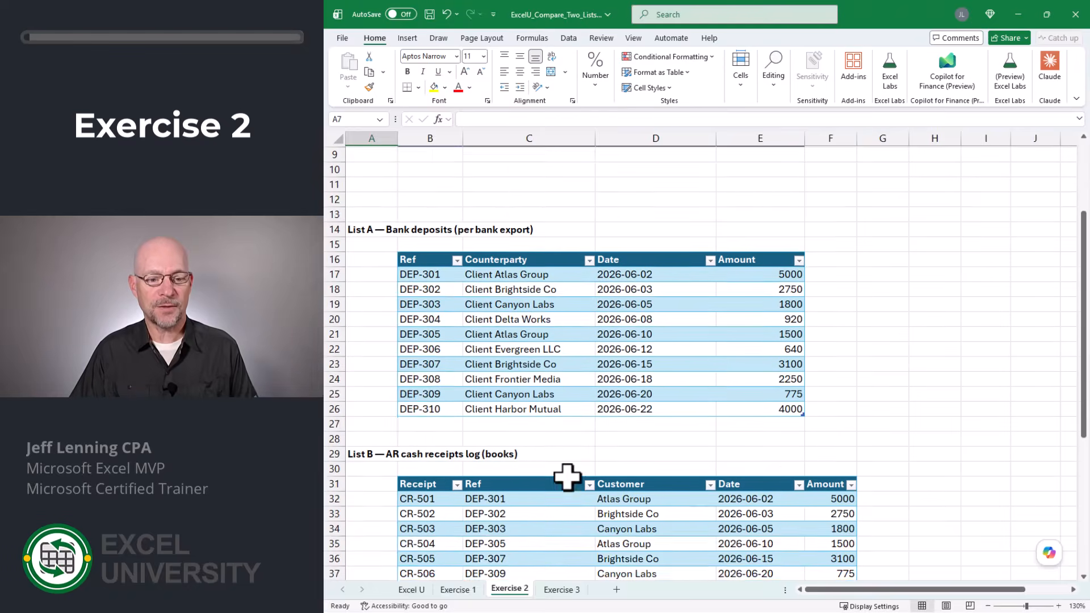
scroll(682, 446, "up", 1)
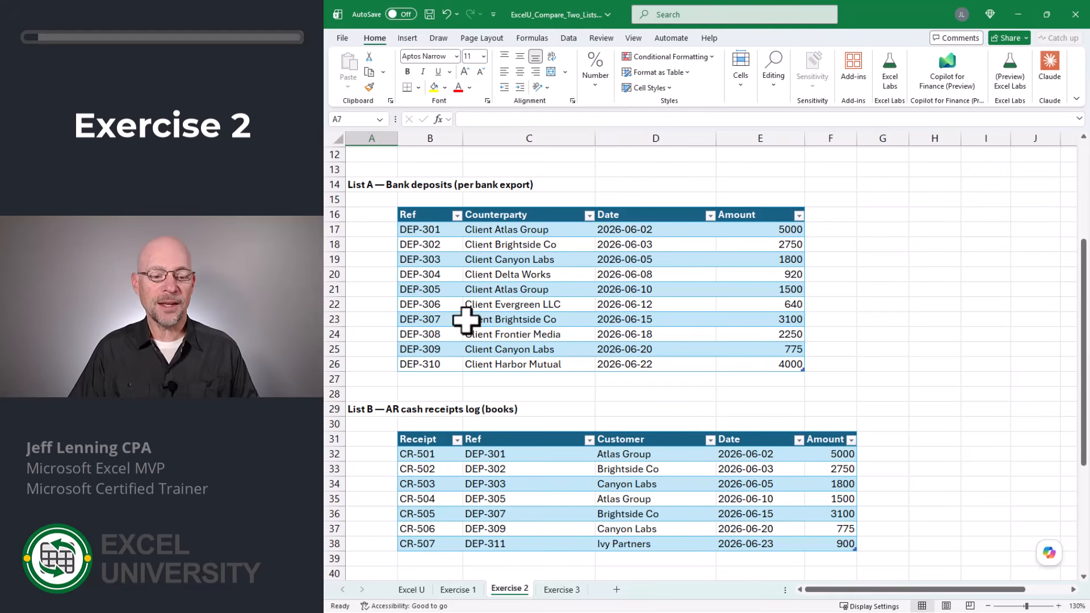
scroll(494, 418, "up", 4)
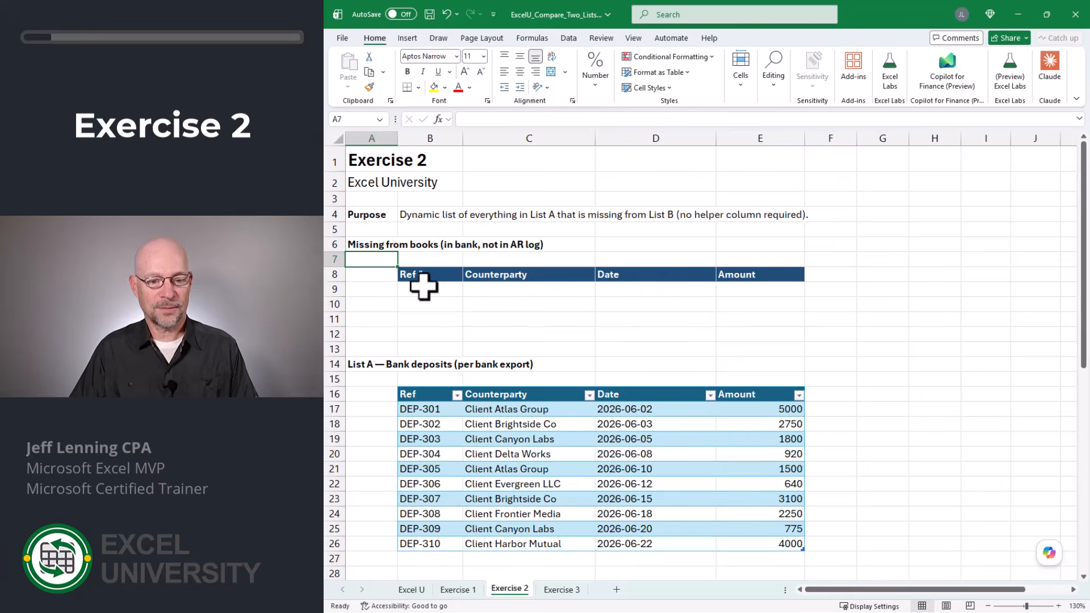
scroll(424, 287, "down", 4)
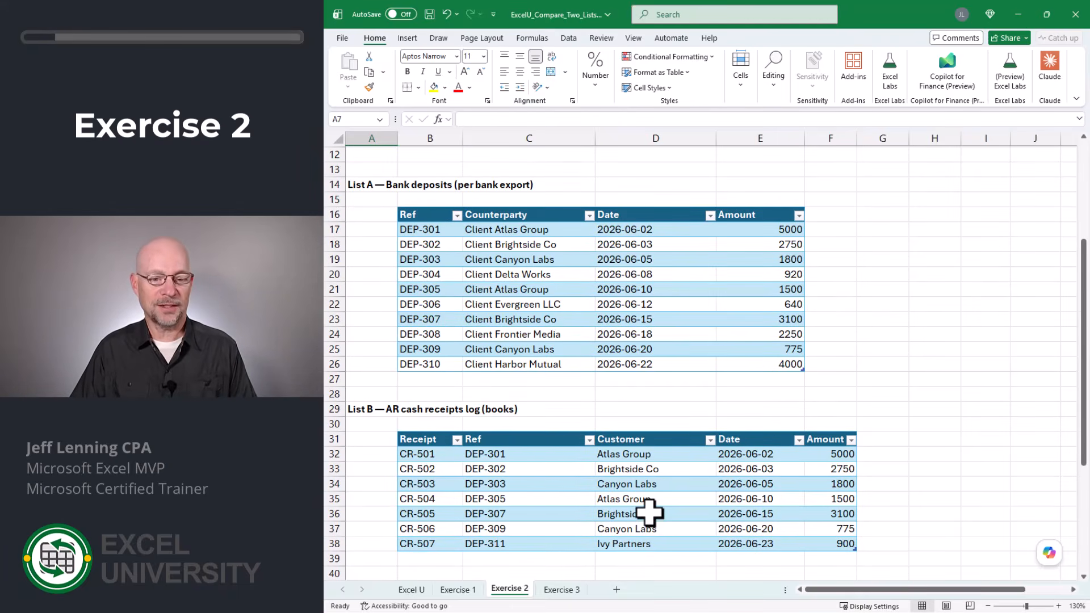
scroll(649, 512, "up", 3)
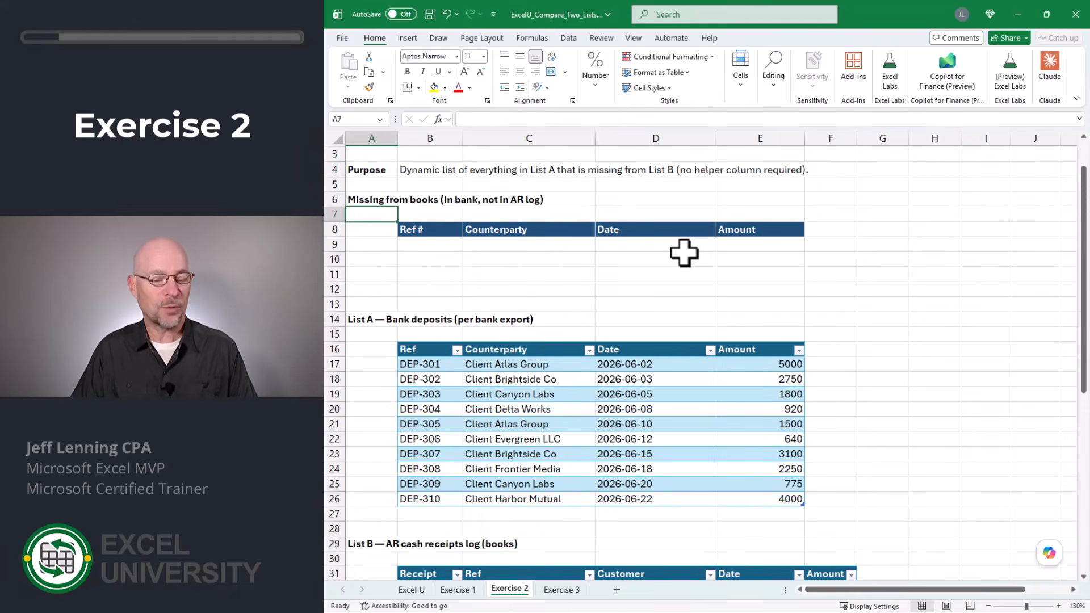
Step: Start a FILTER formula in B9 under Ref #, using the whole bank deposits table tbl_Bank as its array
key("Down")
key("Down")
key("Right")
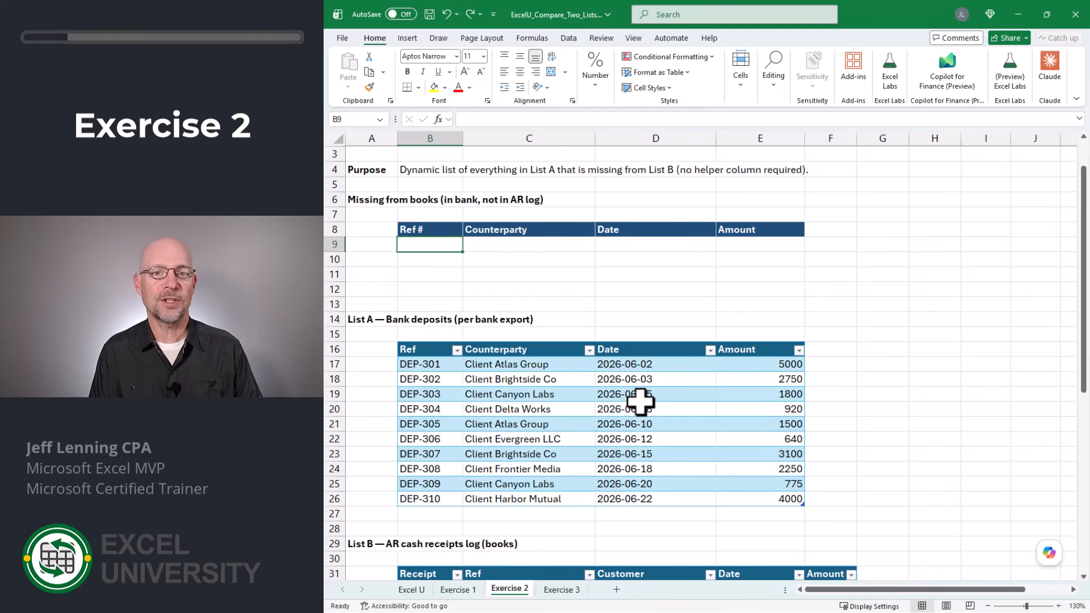
type("=FILTER(")
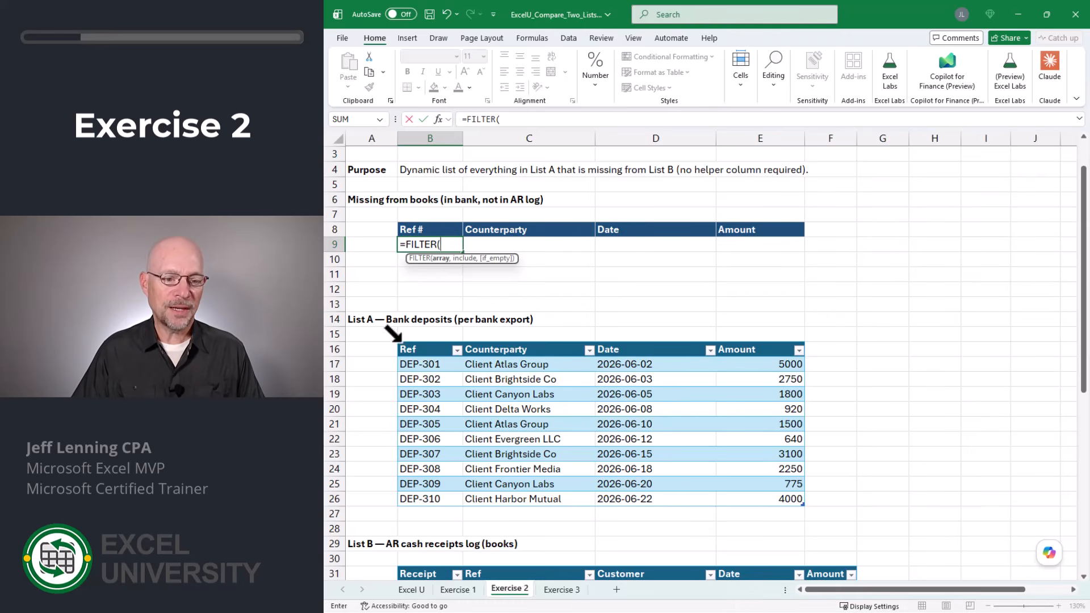
left_click(403, 344)
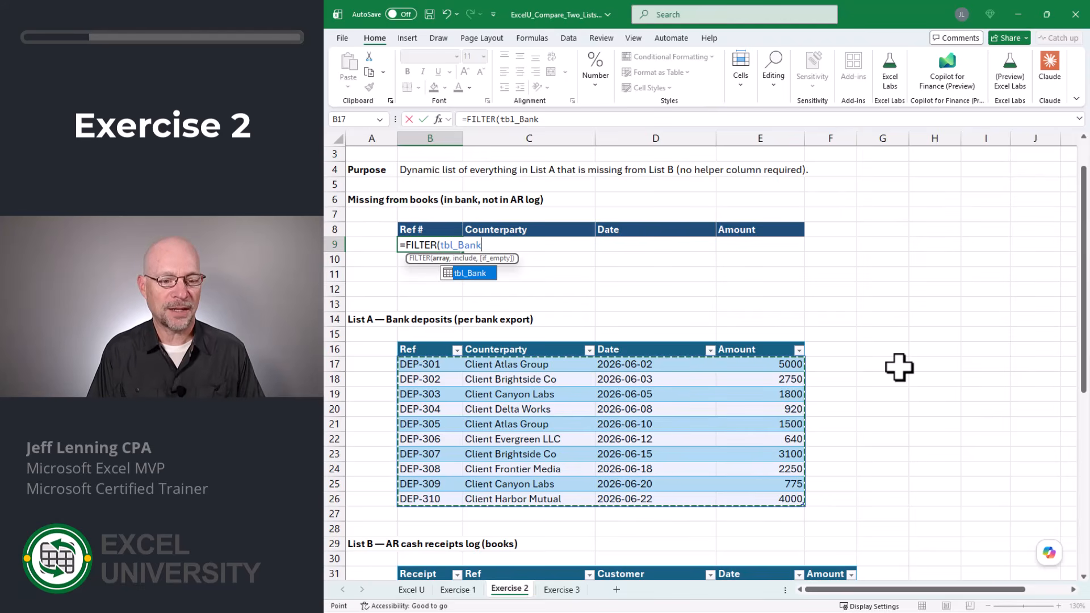
type(",")
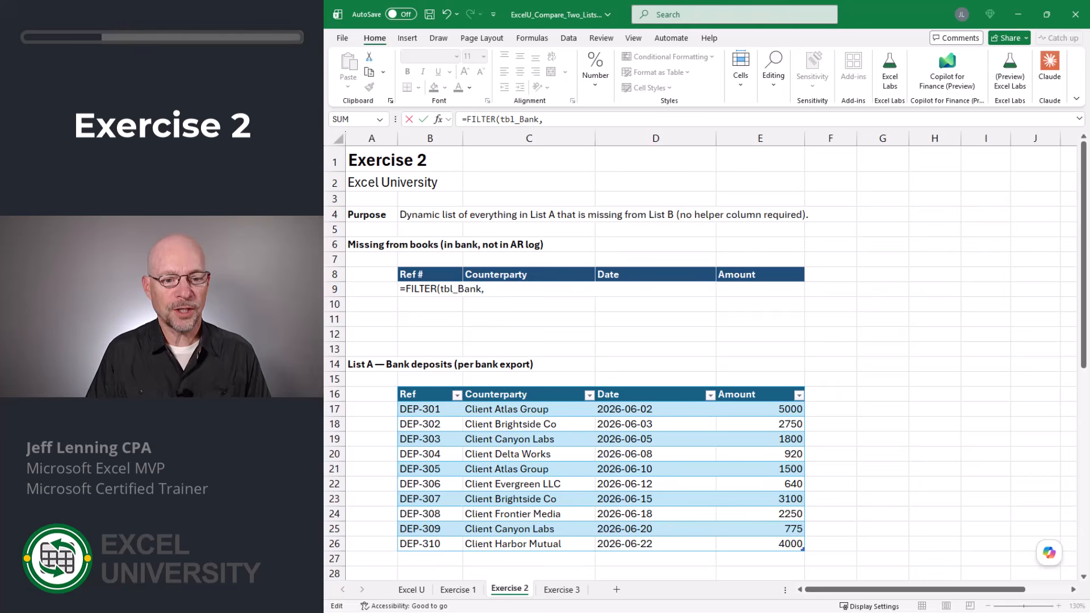
Step: Complete the B9 FILTER formula with the include condition COUNTIF(tbl_AR[Ref],tbl_Bank[Ref])=0
type("COUNTIF(")
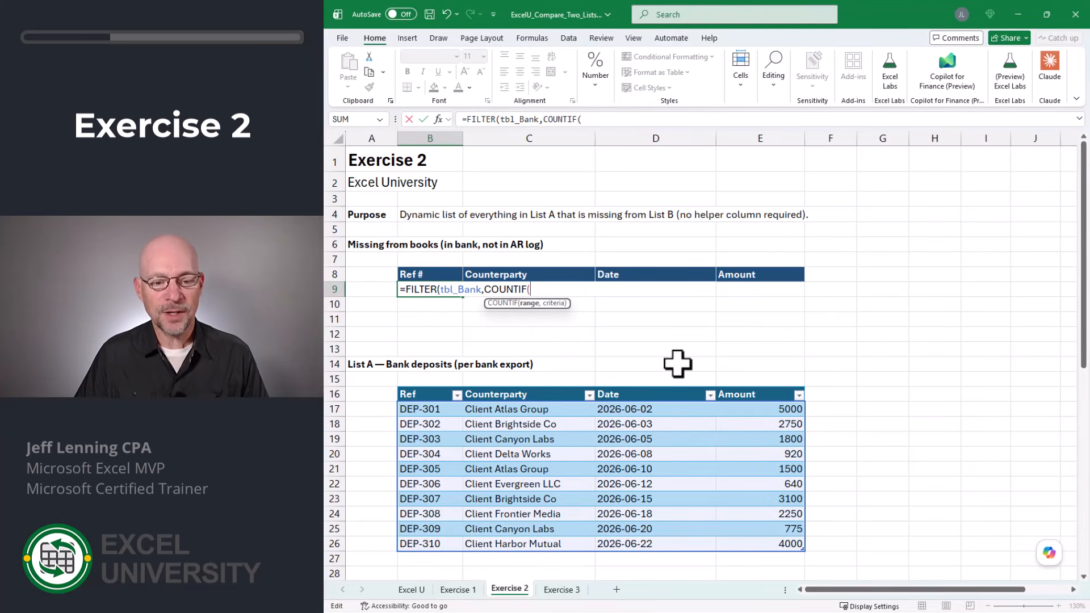
scroll(677, 364, "down", 4)
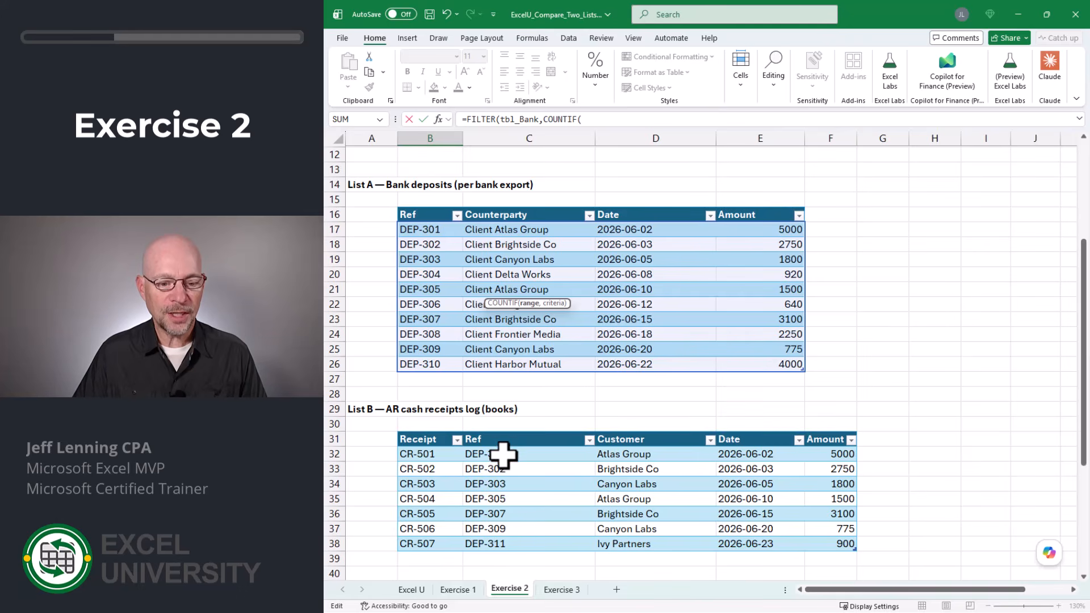
left_click_drag(504, 454, 521, 547)
scroll(759, 462, "up", 3)
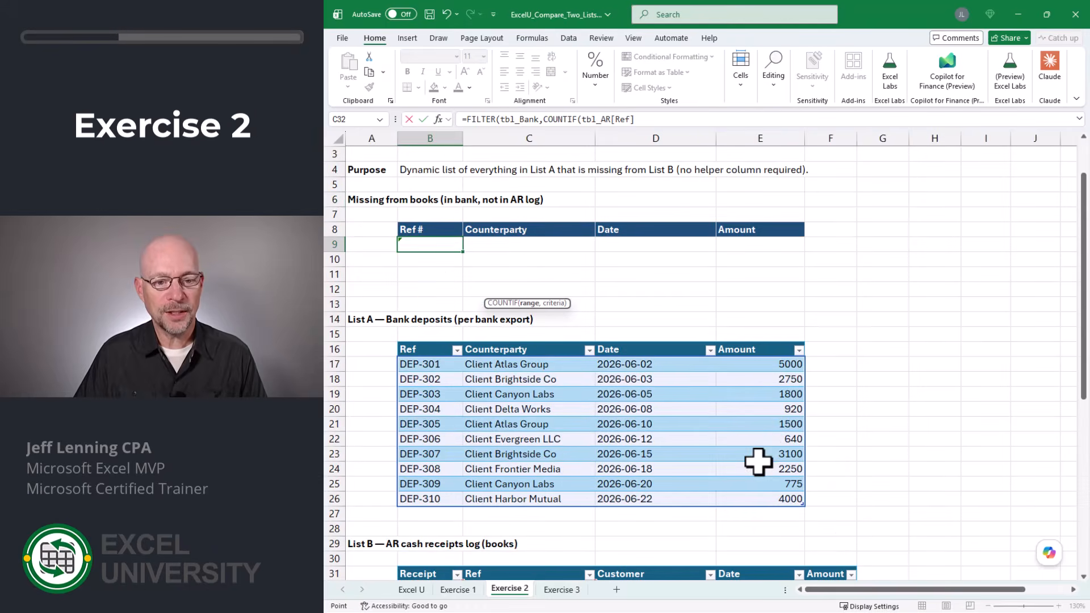
type(",")
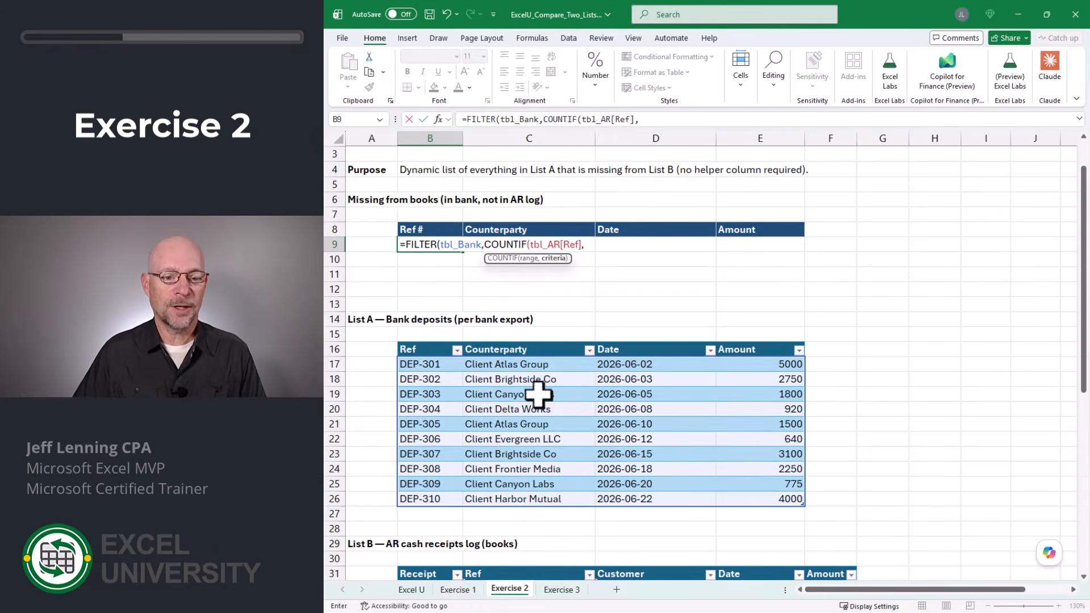
left_click_drag(449, 364, 438, 500)
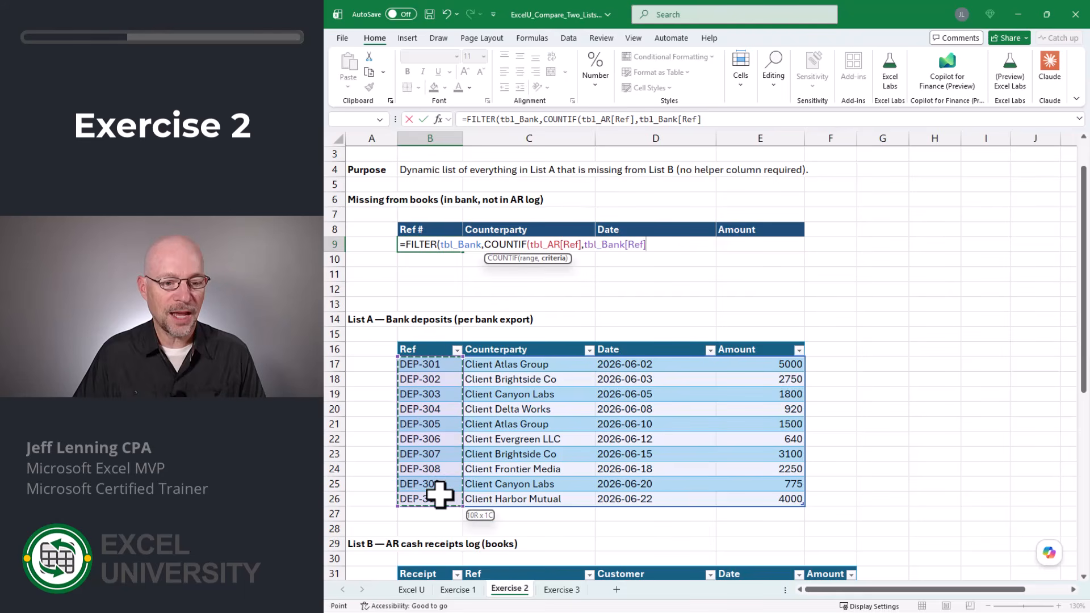
type(")=0")
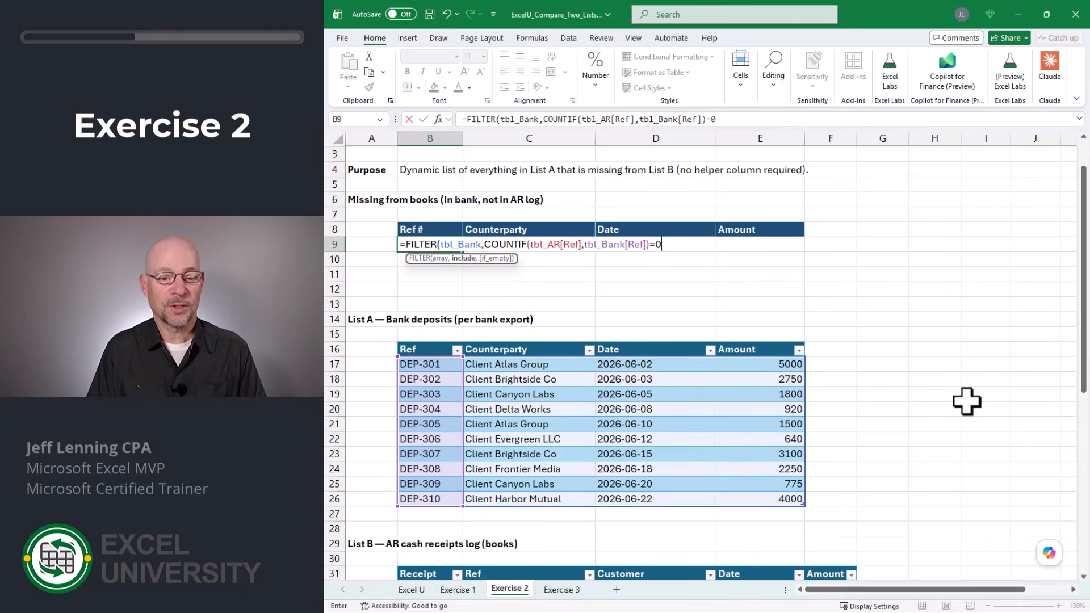
key("Return")
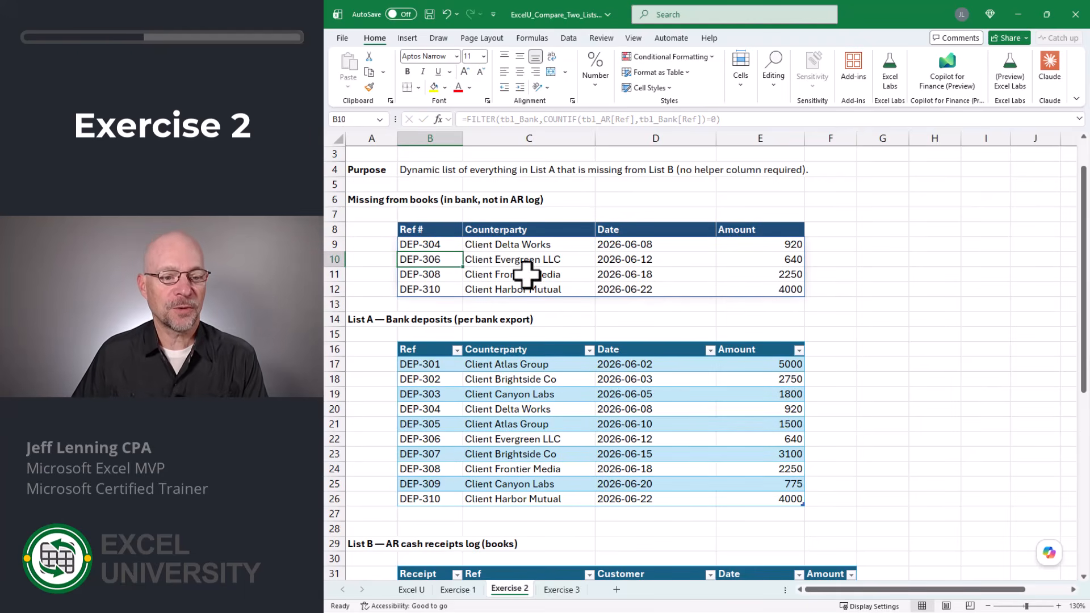
Step: Check the listed deposits DEP-304 and DEP-306 against the bank deposits and the Ref column of the AR cash receipts log
left_click(442, 244)
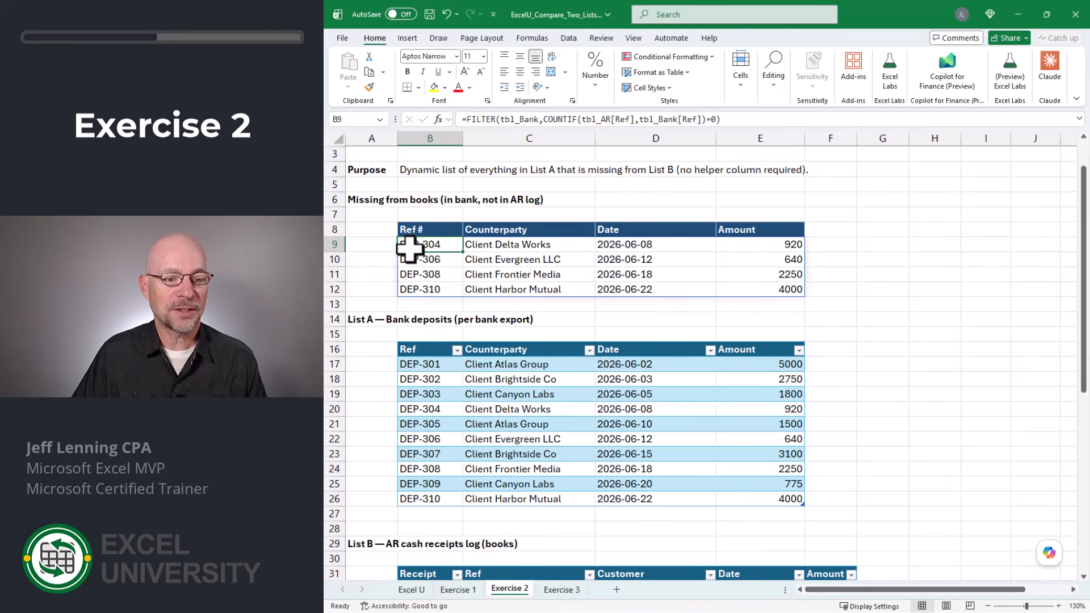
left_click(416, 409)
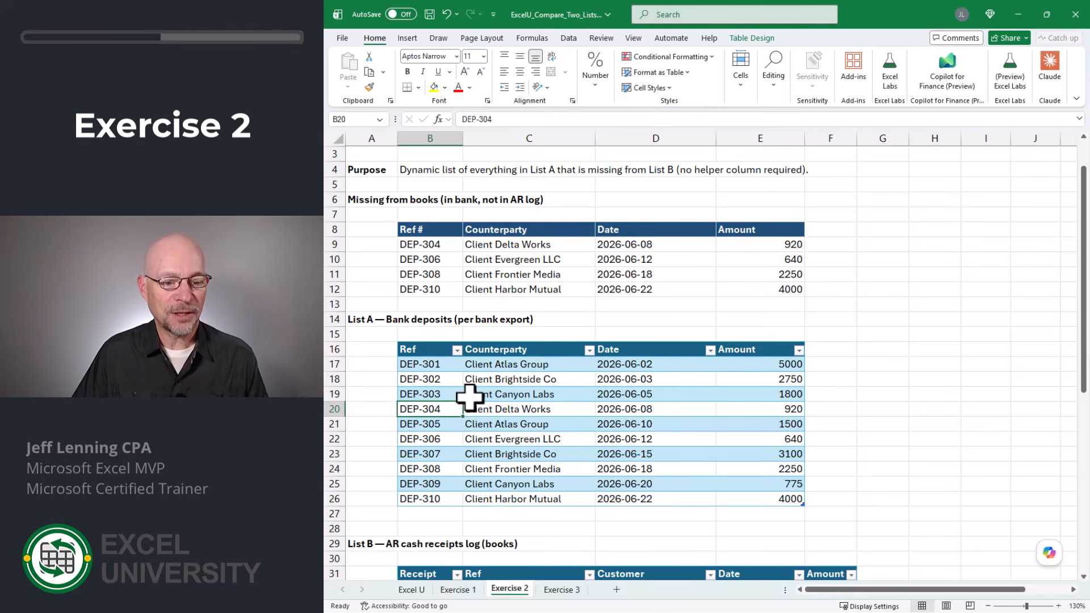
scroll(469, 395, "down", 3)
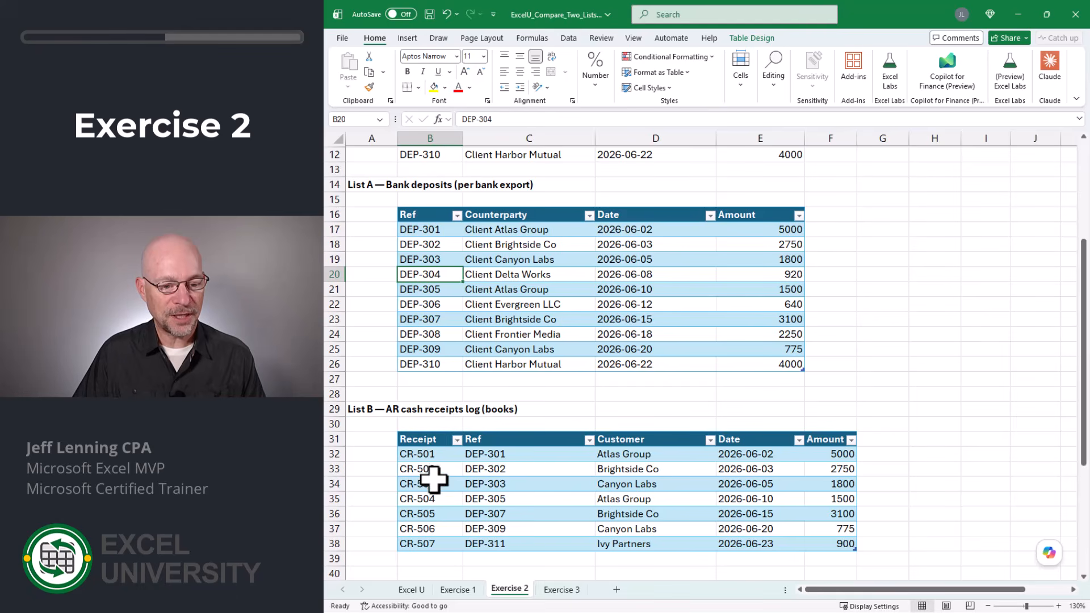
left_click_drag(498, 455, 499, 545)
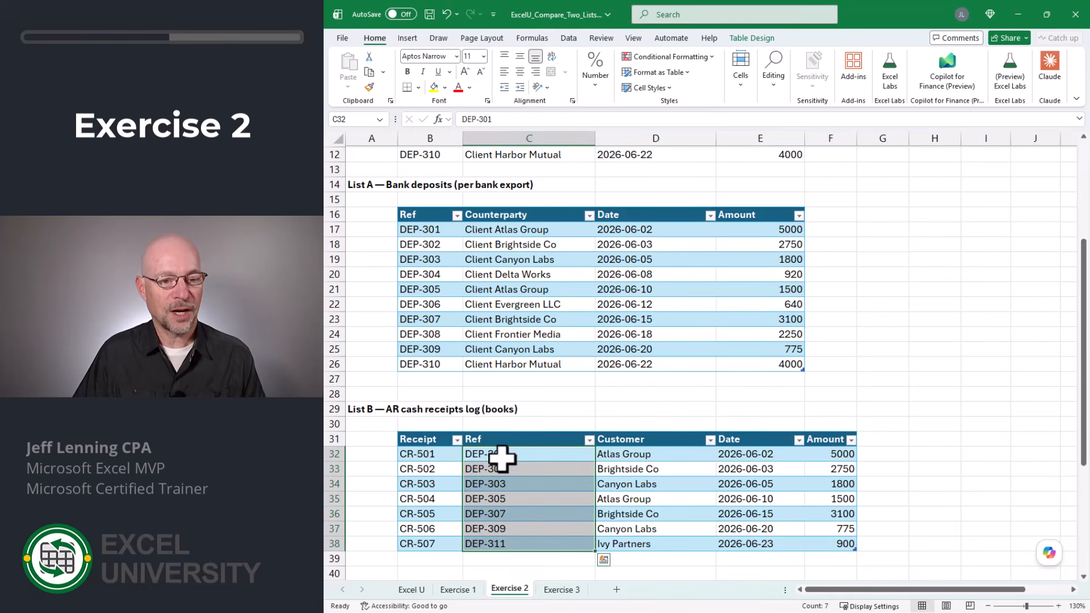
scroll(500, 454, "up", 2)
left_click(447, 219)
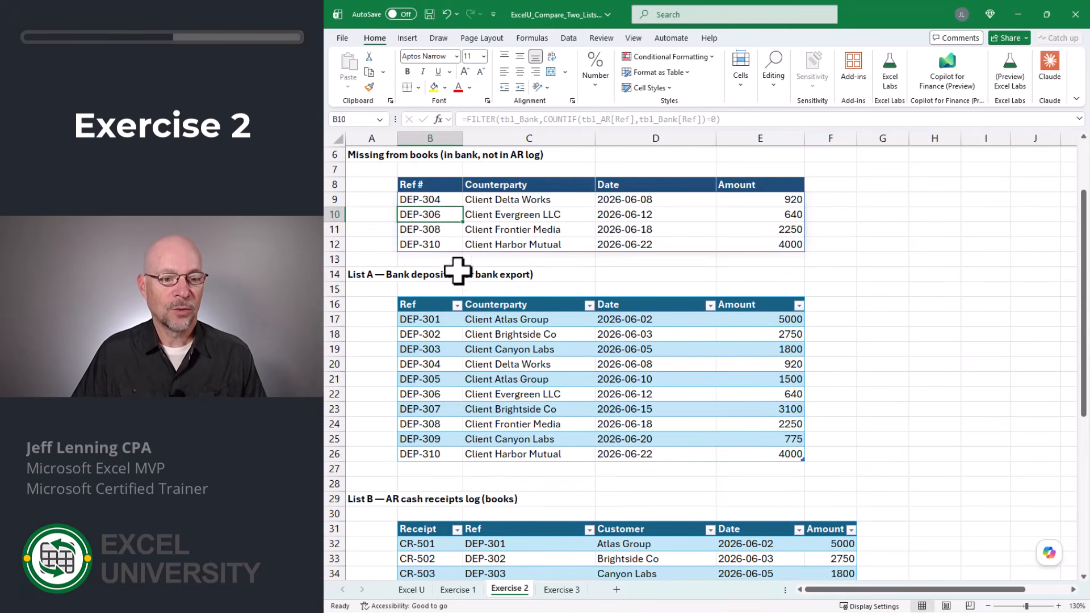
scroll(498, 329, "down", 1)
scroll(499, 329, "down", 1)
left_click(441, 304)
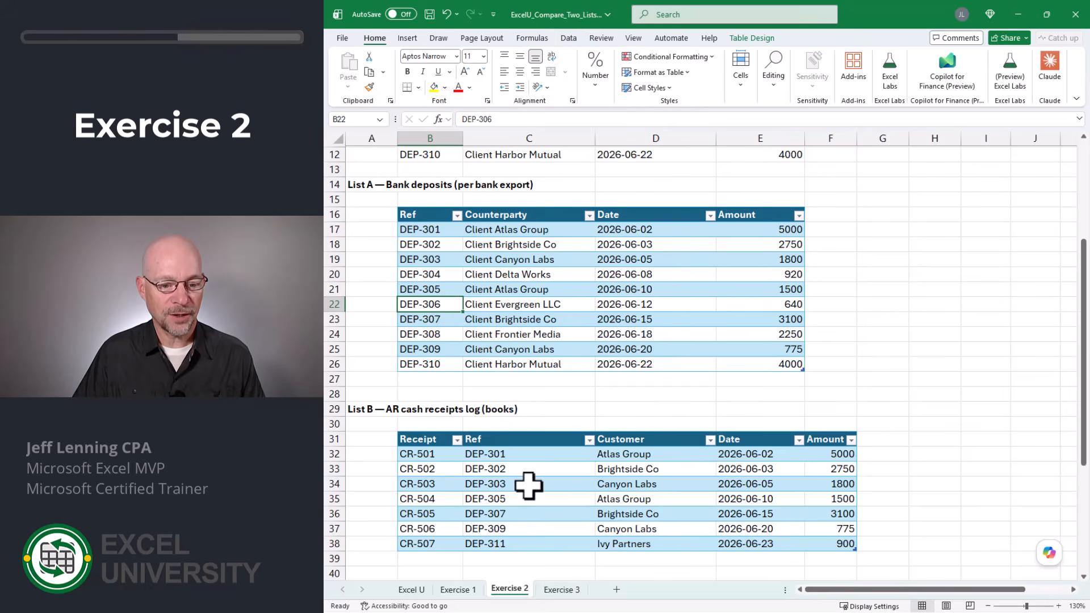
scroll(515, 511, "up", 2)
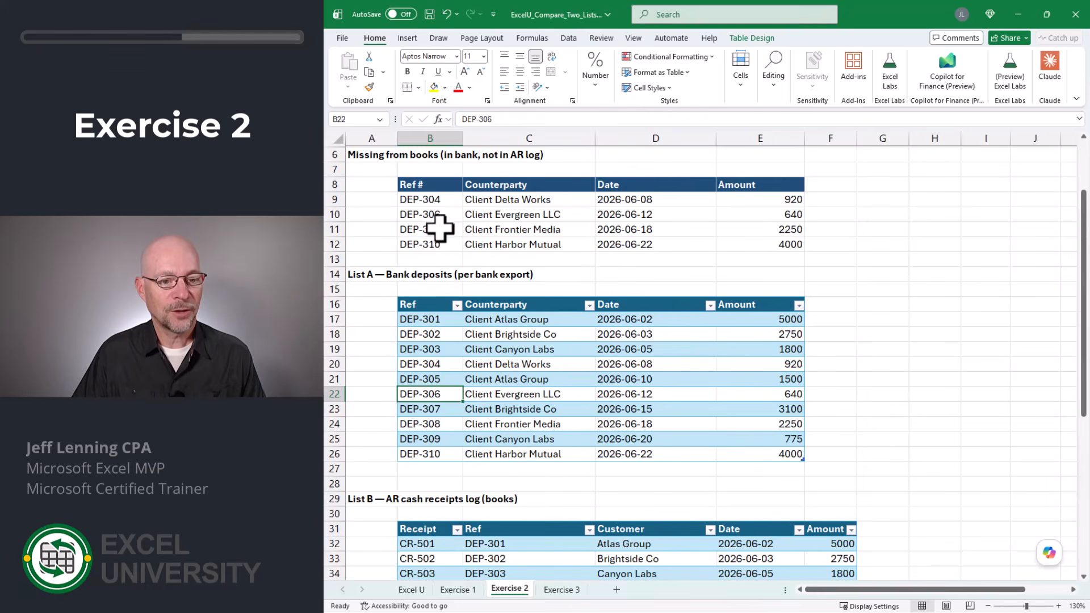
Step: Check the listed deposits DEP-308 and DEP-310 against the bank deposits and the AR cash receipts log
left_click(440, 230)
left_click(438, 424)
scroll(554, 410, "down", 3)
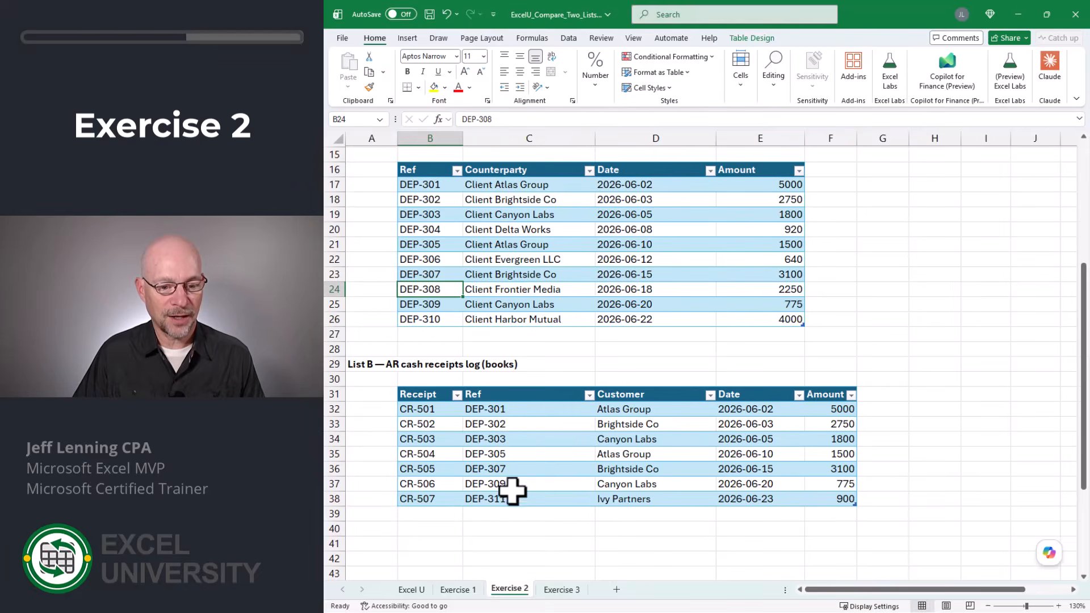
scroll(528, 472, "up", 2)
scroll(532, 465, "up", 1)
left_click(440, 244)
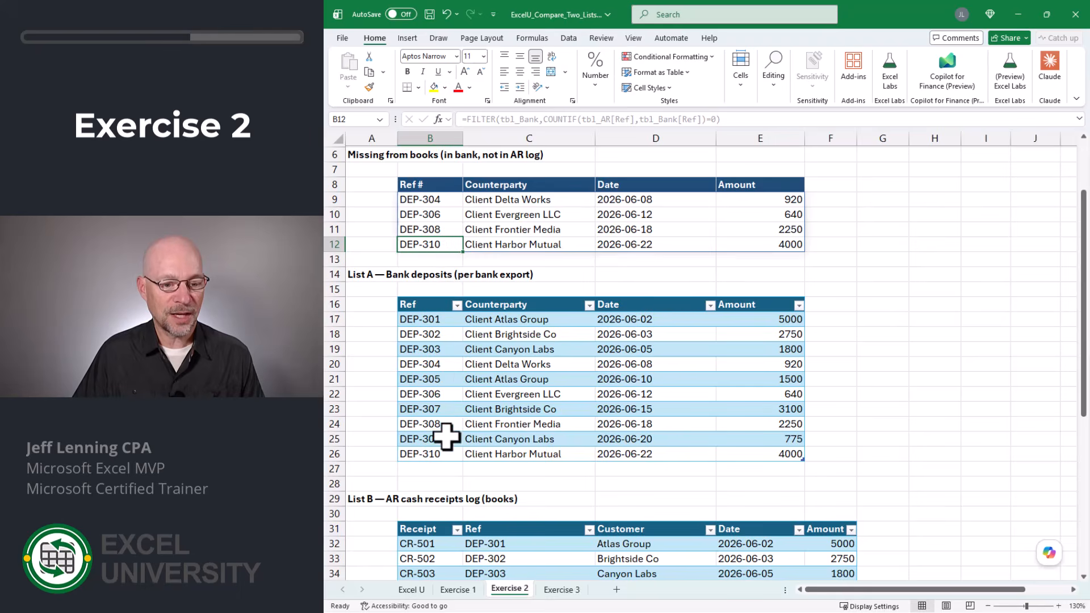
left_click(452, 454)
scroll(511, 443, "down", 4)
scroll(504, 450, "up", 6)
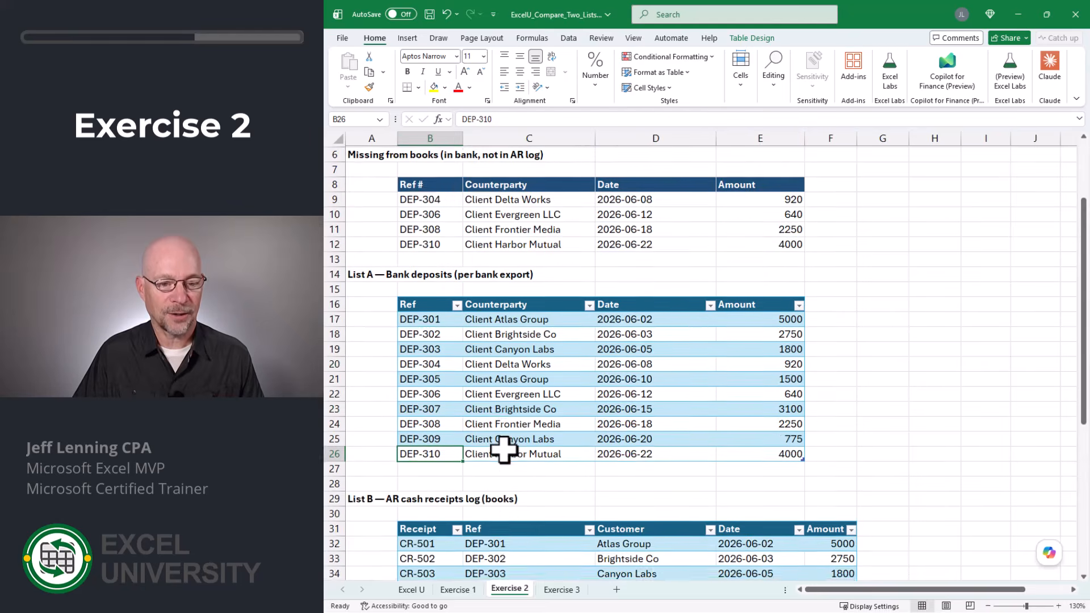
Step: Review the FILTER formula in B9 together with the bank deposits and AR cash receipts tables it compares
left_click(406, 290)
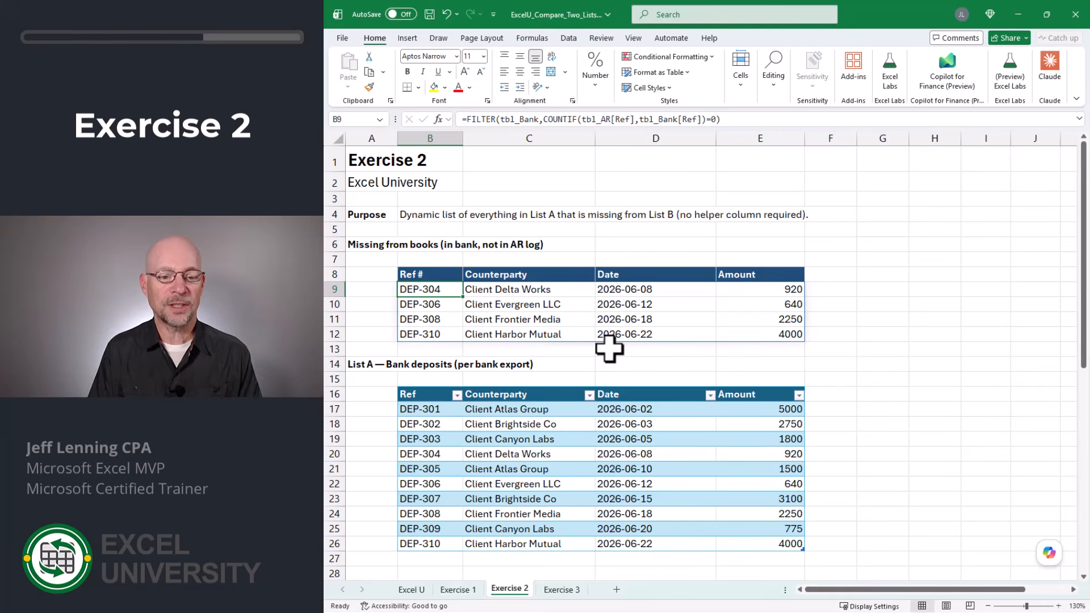
scroll(609, 349, "down", 3)
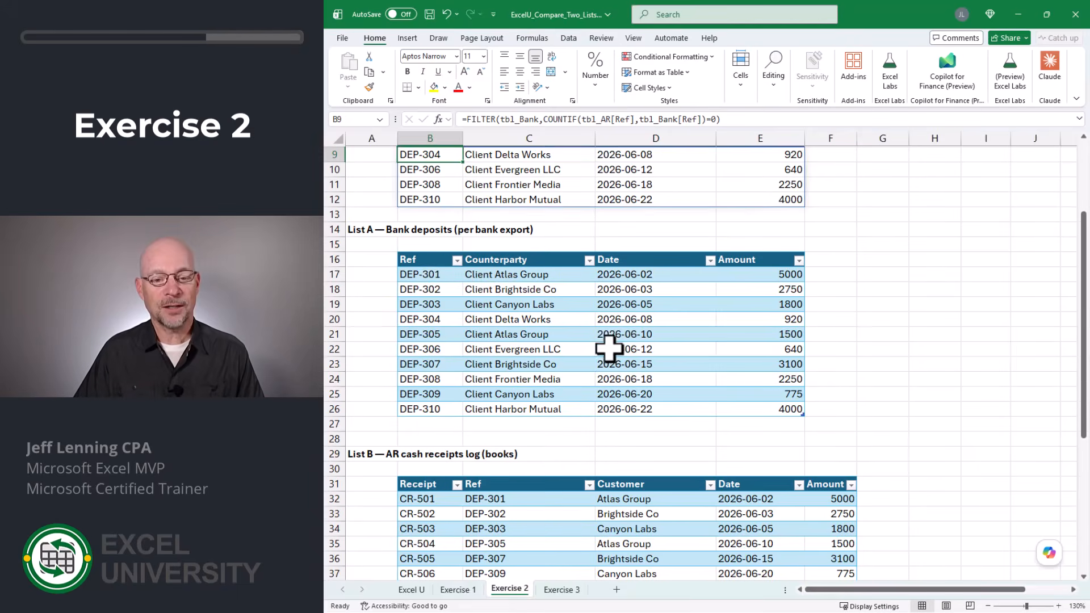
left_click(438, 274)
scroll(626, 372, "down", 2)
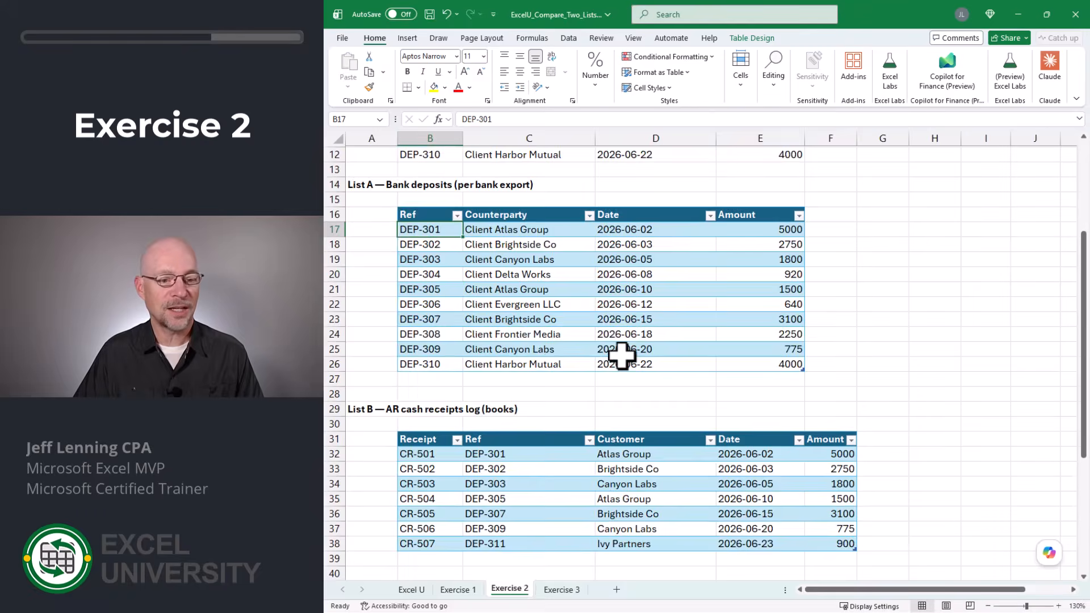
scroll(624, 363, "up", 5)
left_click(414, 287)
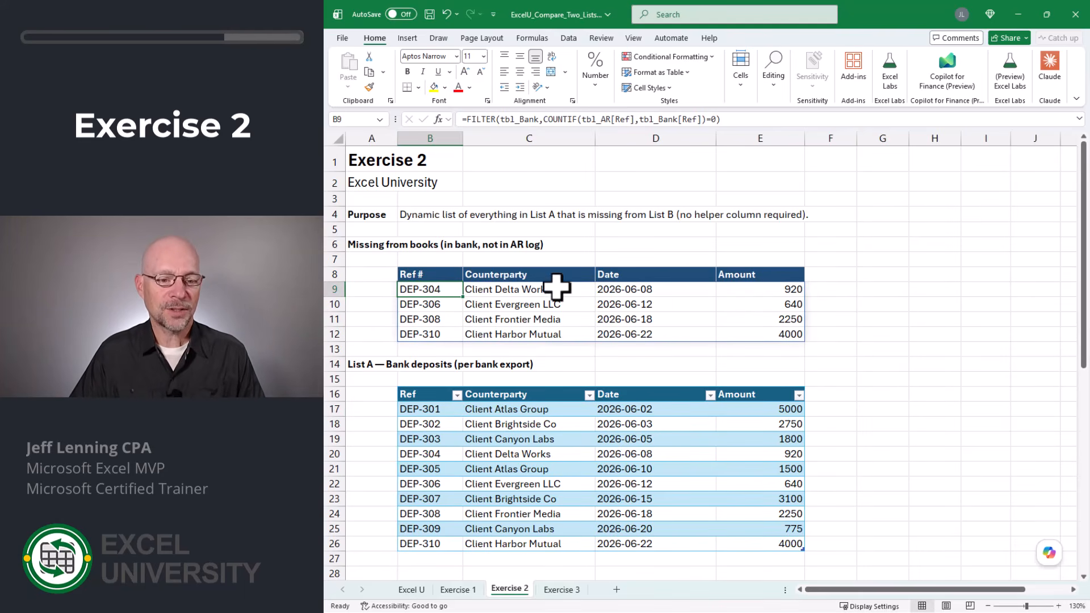
Step: Examine the missing-from-books results range and its B9 formula, and compare it with the Ref values in both source lists
left_click_drag(413, 274, 748, 339)
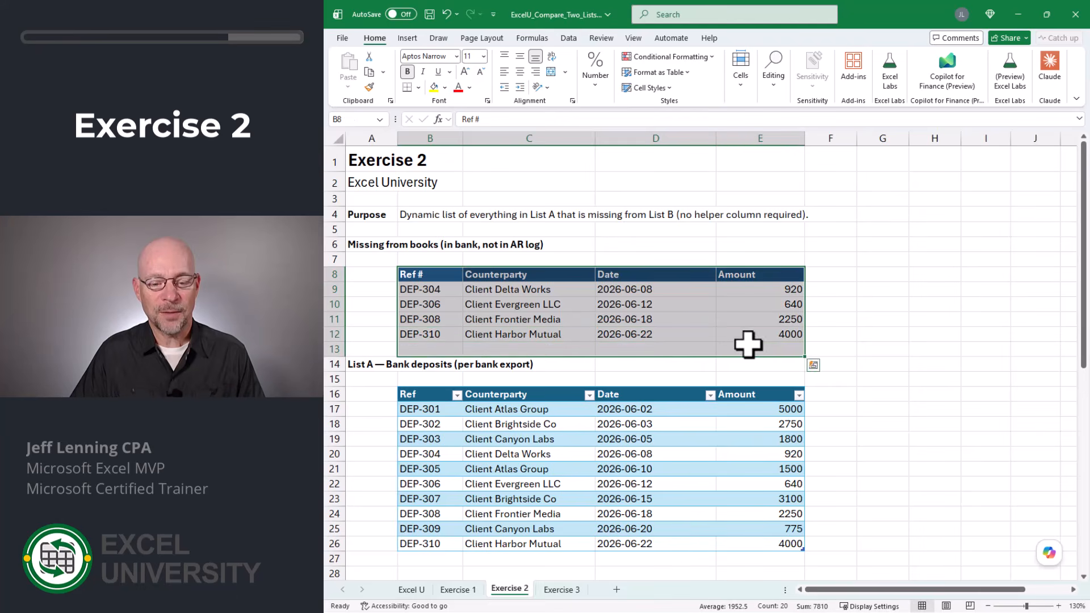
left_click(435, 274)
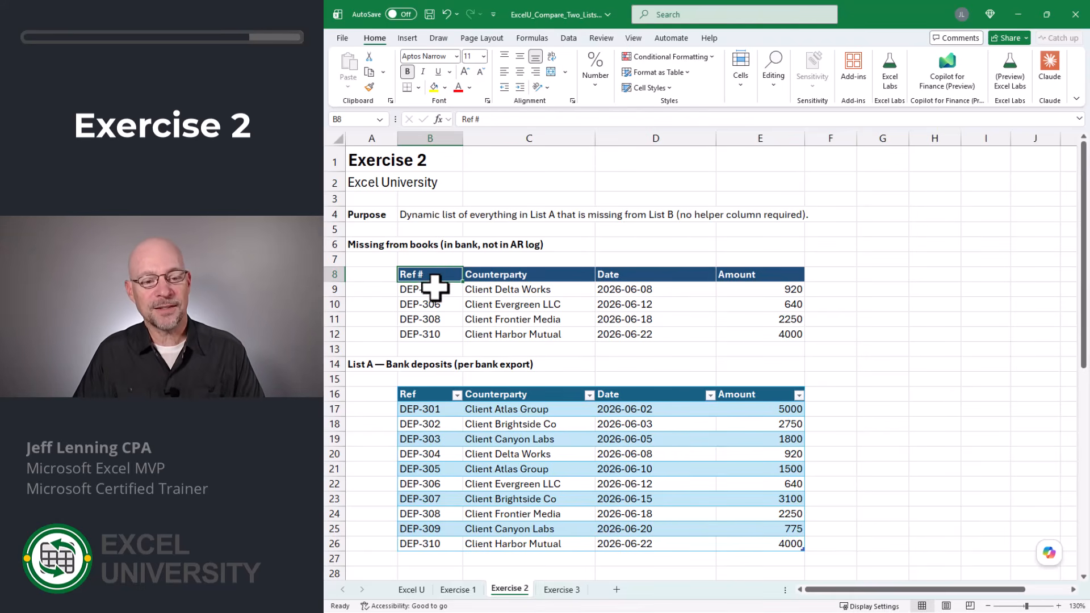
mouse_move(432, 289)
left_mouse_down()
mouse_move(429, 392)
mouse_move(430, 290)
left_mouse_up()
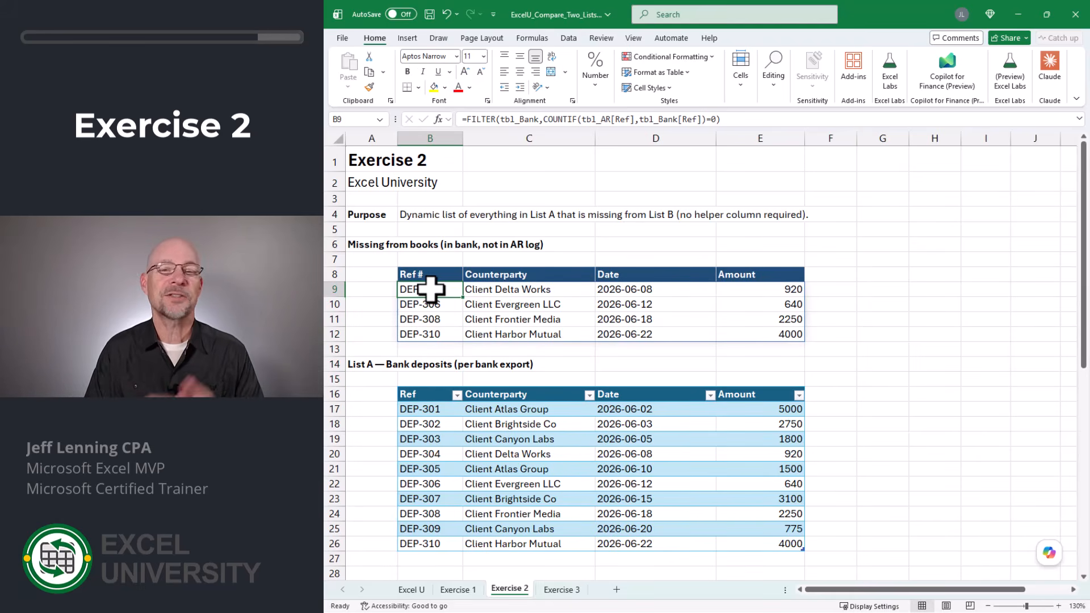
scroll(426, 289, "down", 3)
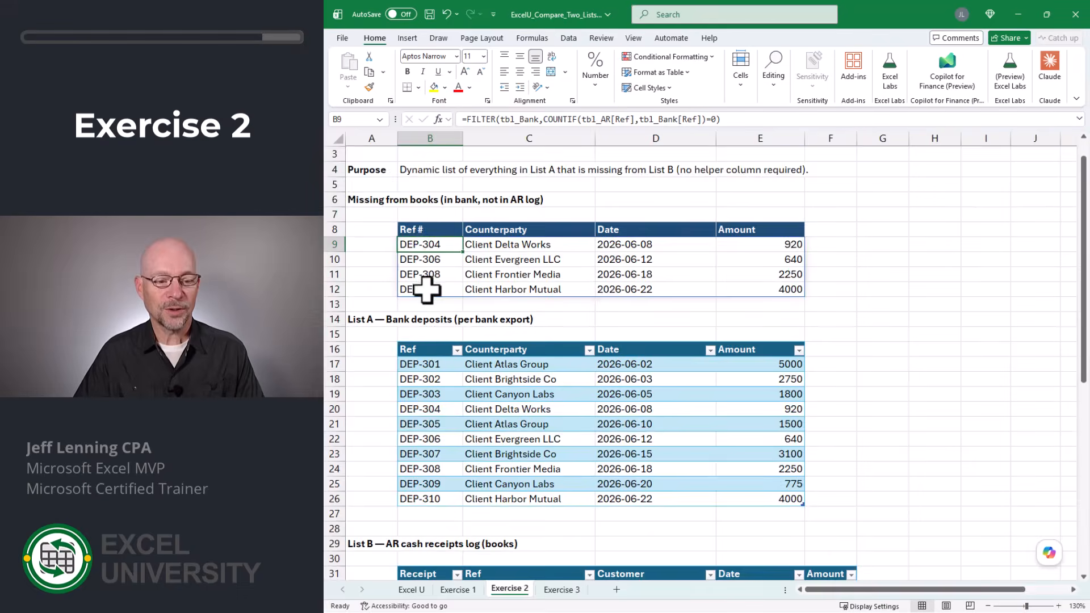
left_click(426, 253)
scroll(520, 294, "down", 2)
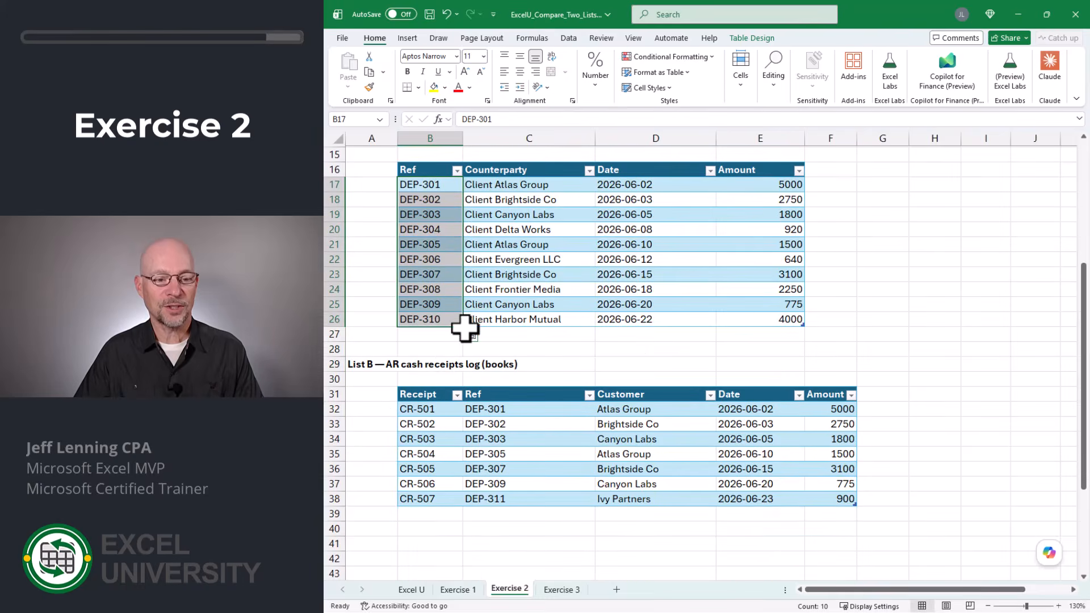
left_click(434, 389)
scroll(499, 365, "up", 5)
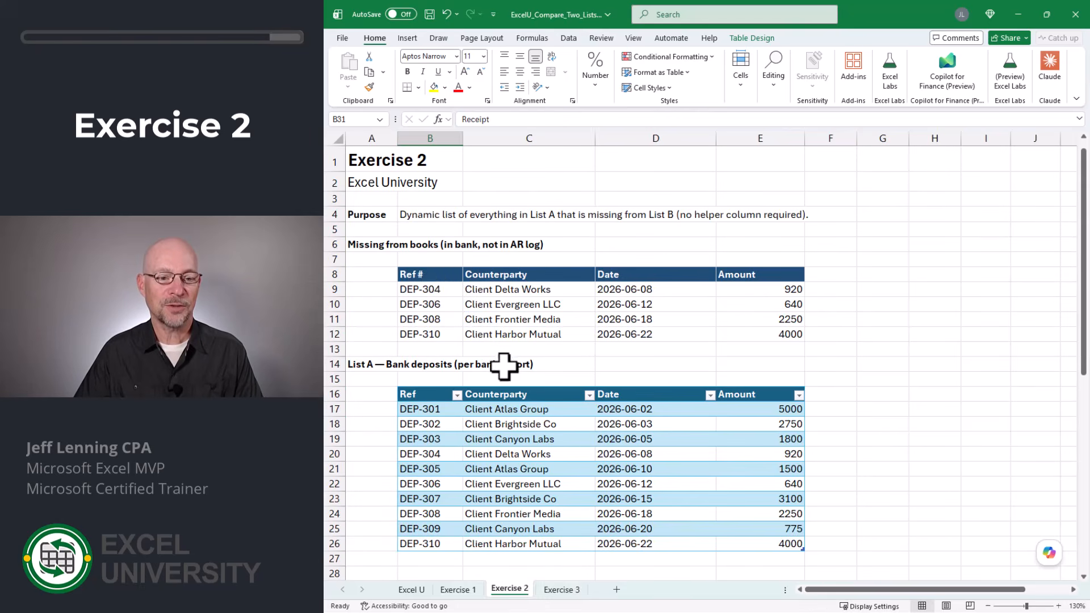
left_click(435, 277)
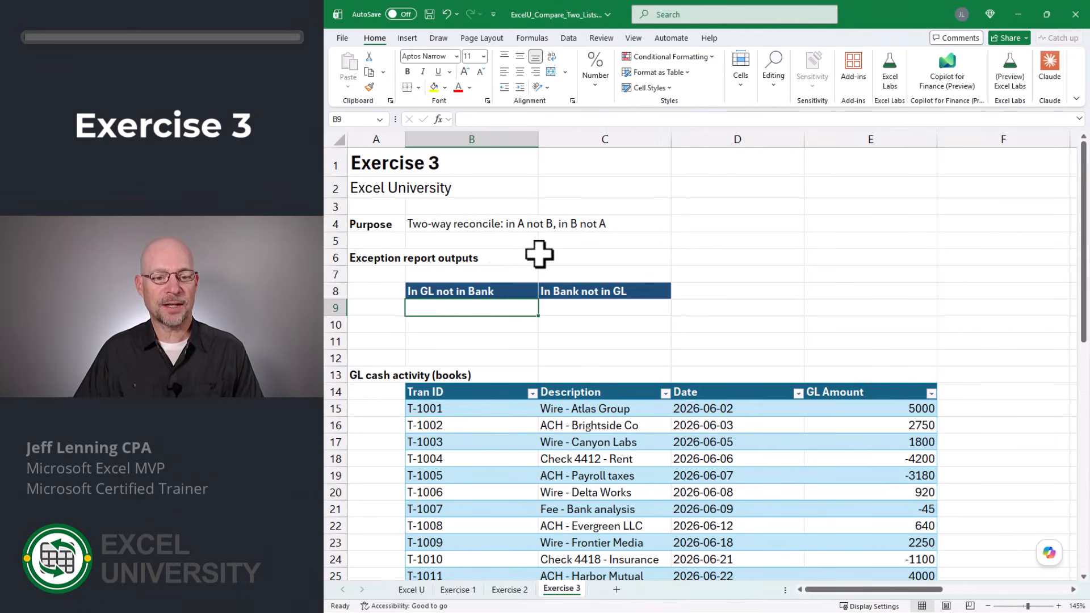
Step: Review the GL cash activity and bank activity tables and the empty exception report on the Exercise 3 sheet
left_click(456, 407)
scroll(497, 389, "down", 5)
left_click(454, 423)
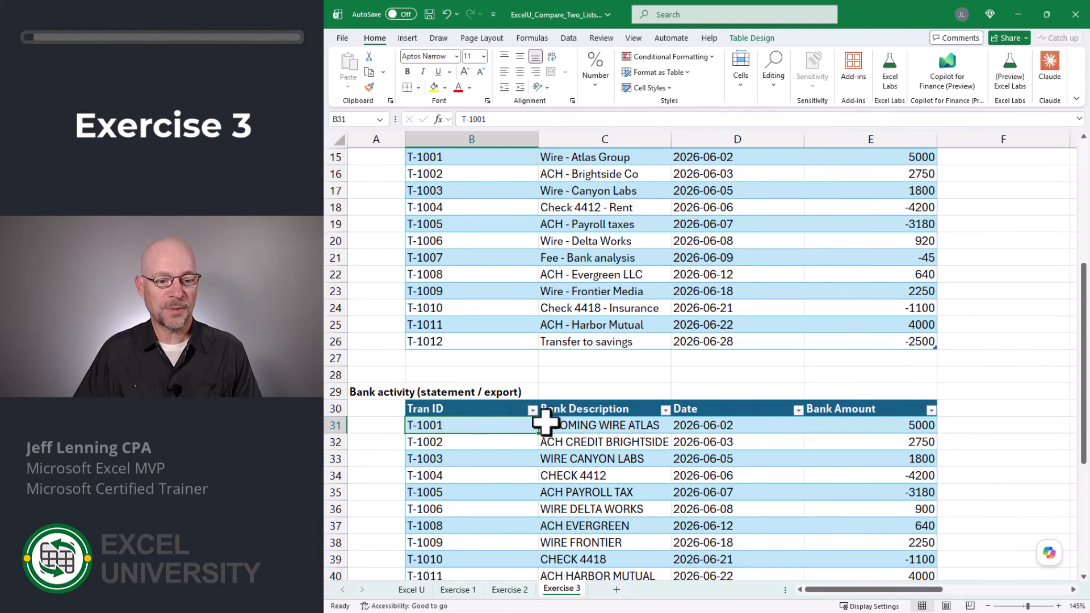
scroll(660, 423, "up", 2)
scroll(660, 423, "down", 3)
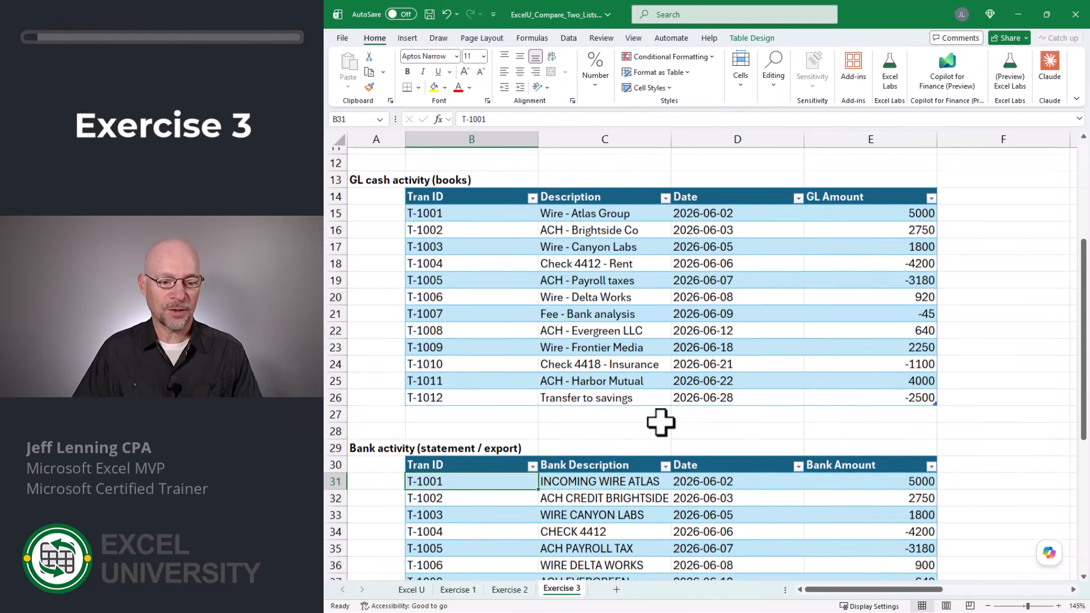
scroll(536, 368, "up", 3)
scroll(536, 368, "up", 1)
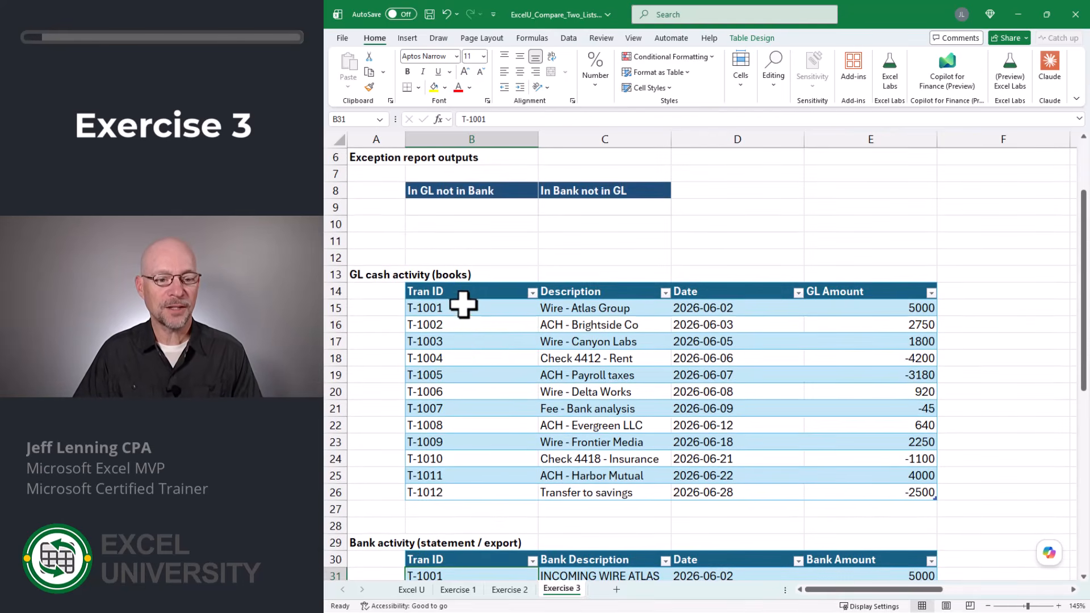
Step: Start a FILTER formula in B9, under In GL not in Bank, with GL[Tran ID] as the array to return
left_click(463, 308)
scroll(568, 369, "up", 2)
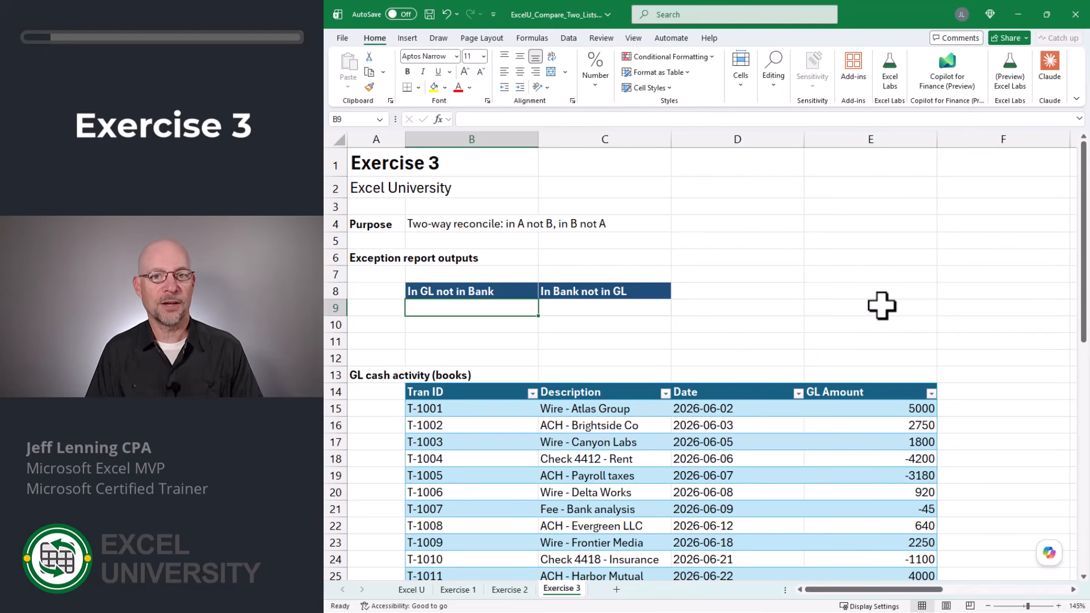
type("=fil")
key("Tab")
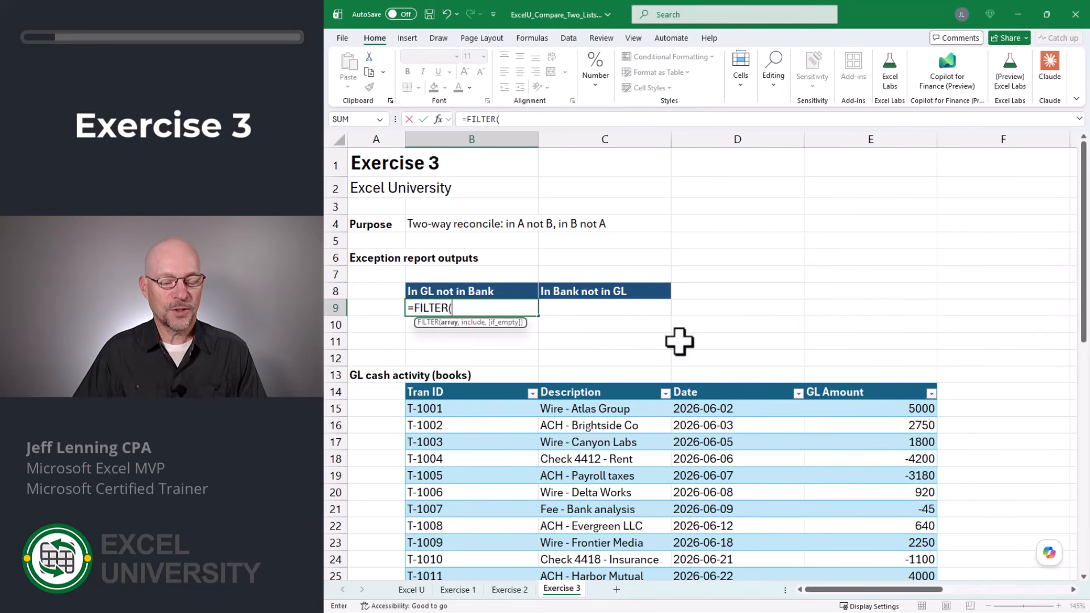
left_click(466, 376)
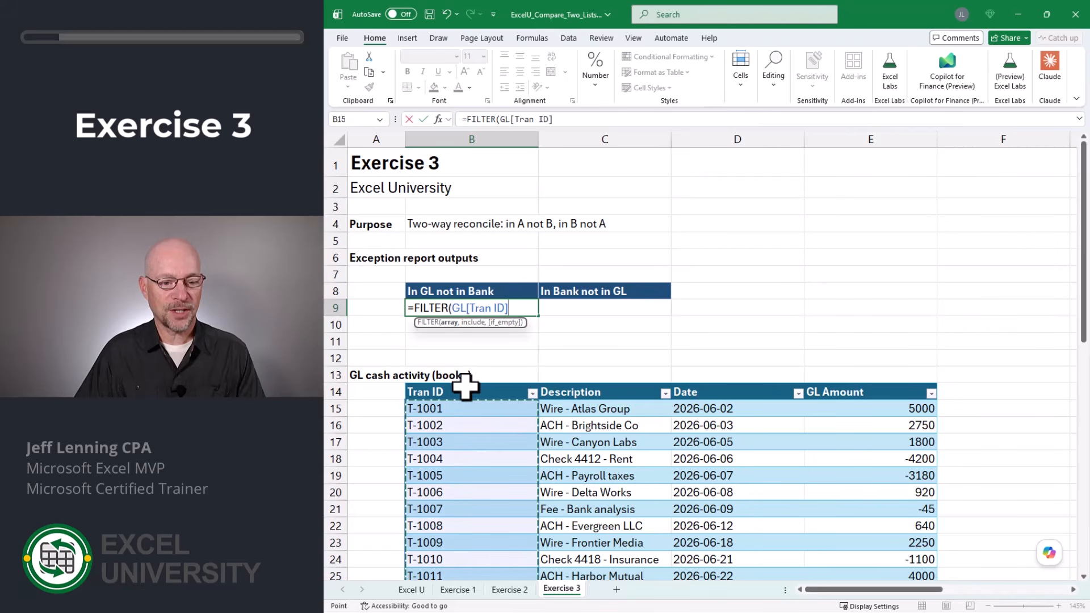
type(",")
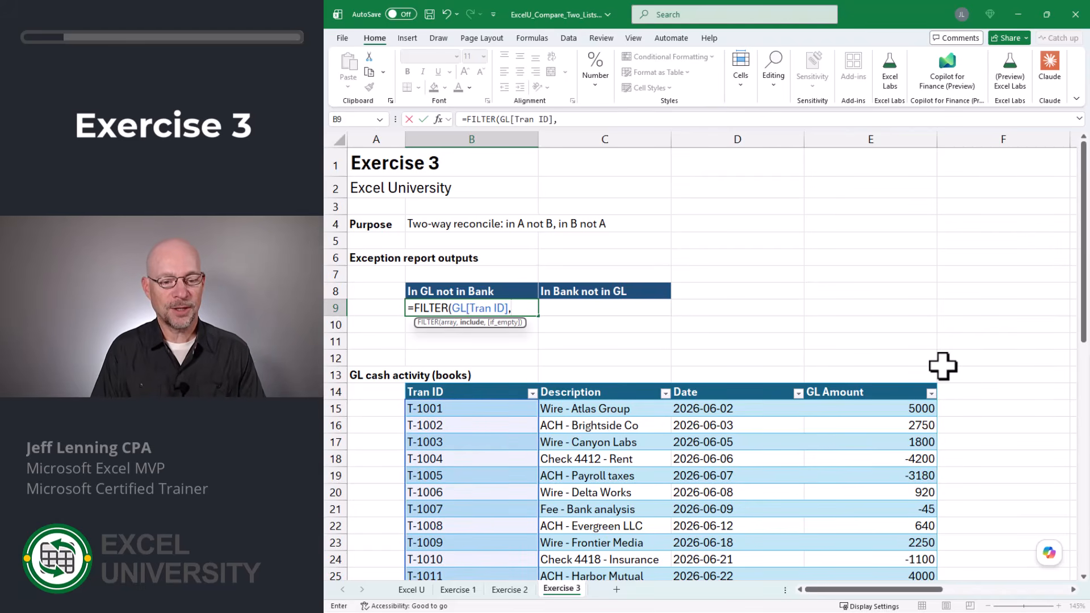
Step: Complete the B9 formula with the include condition COUNTIF(bank[Tran ID],GL[Tran ID])=0 and enter it
type("countif")
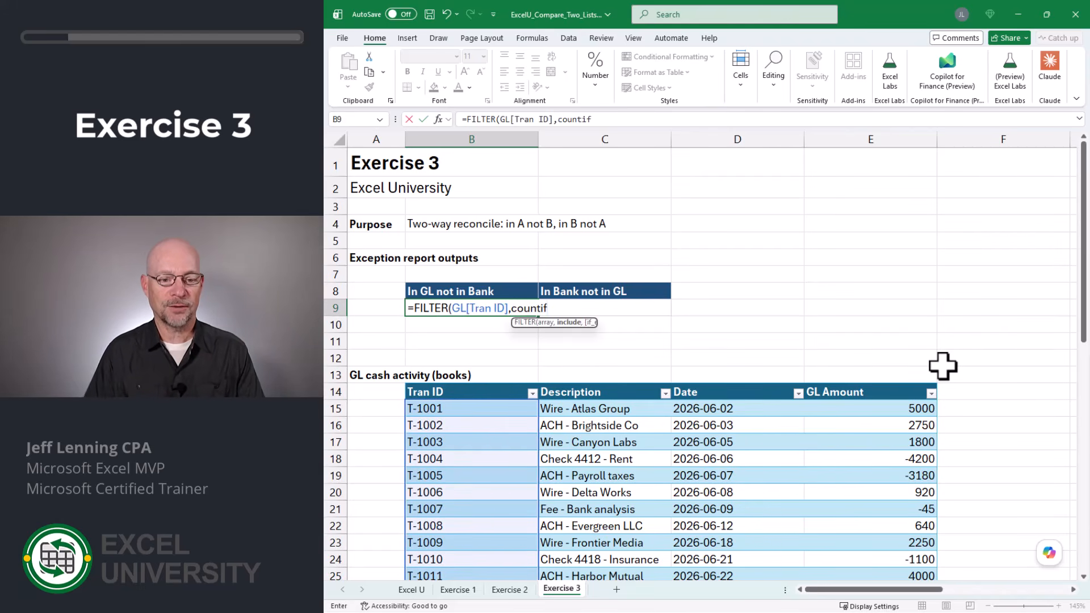
type("(")
scroll(941, 366, "down", 4)
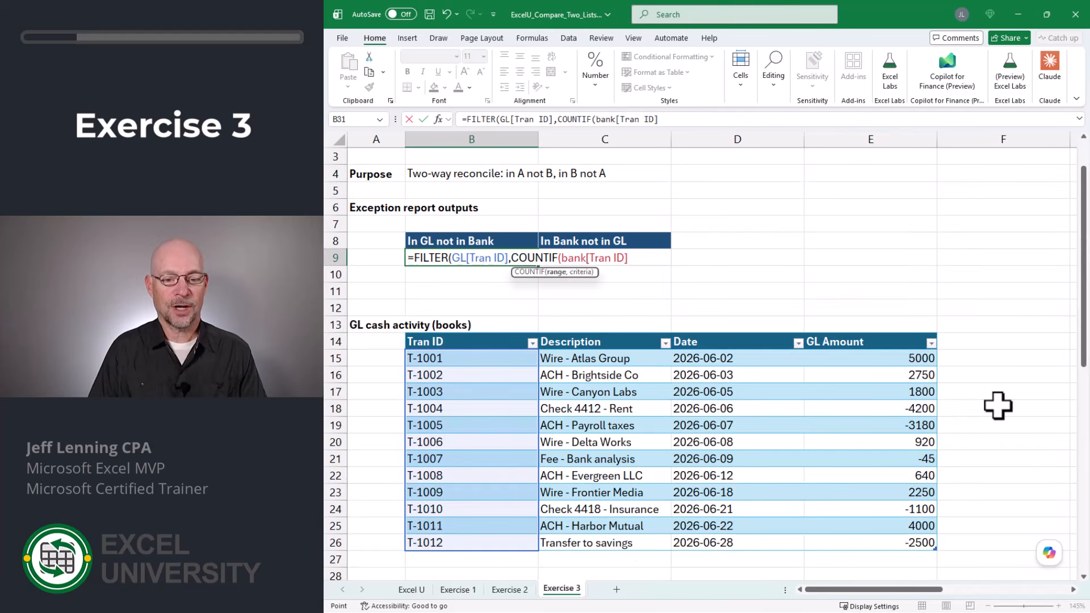
left_click(486, 330)
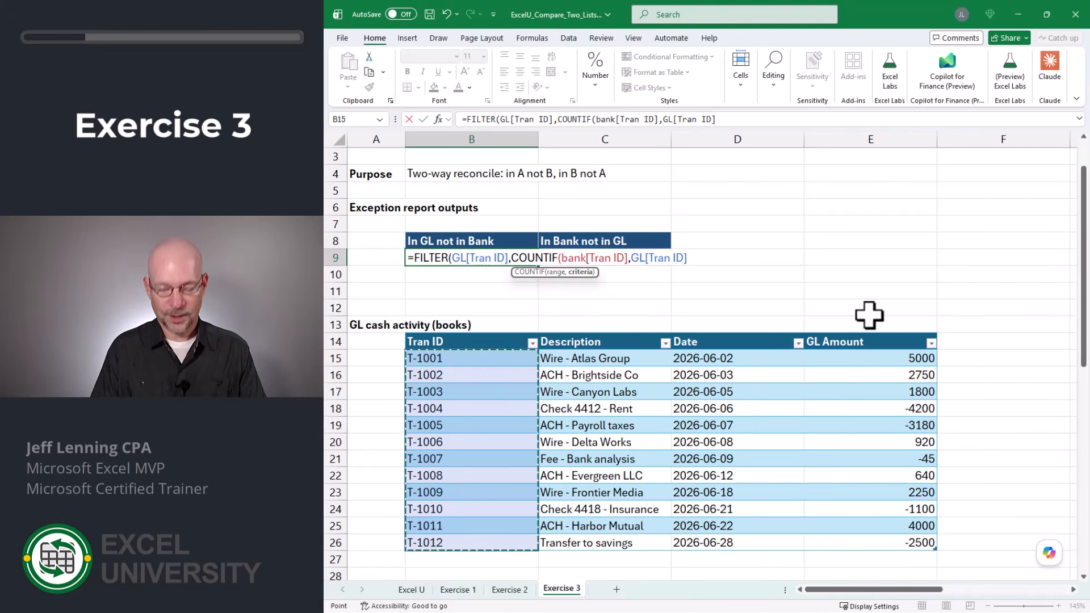
type(")=0")
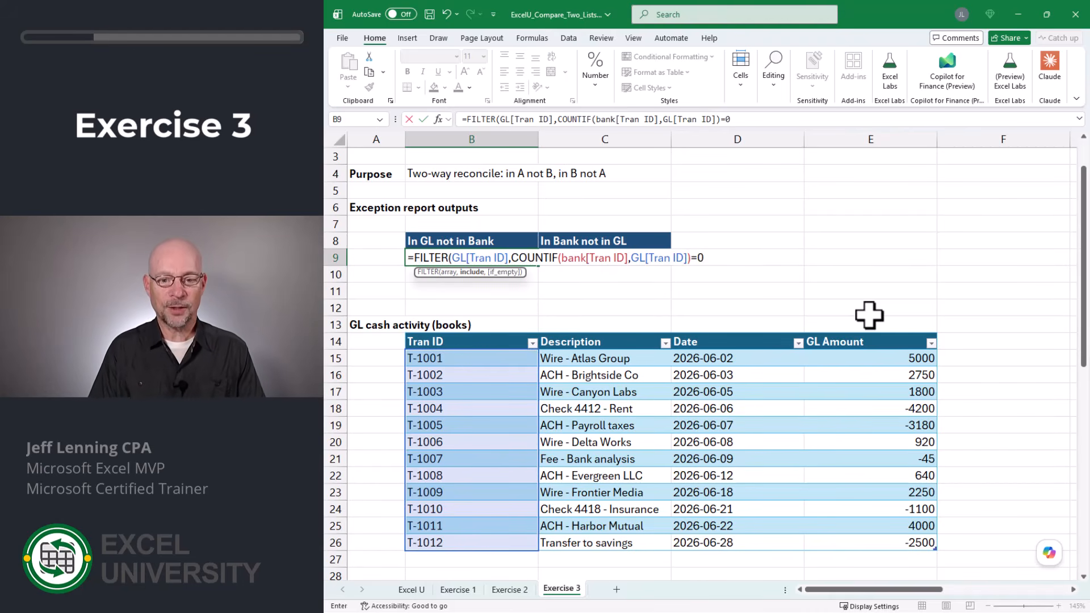
type(")")
key("Return")
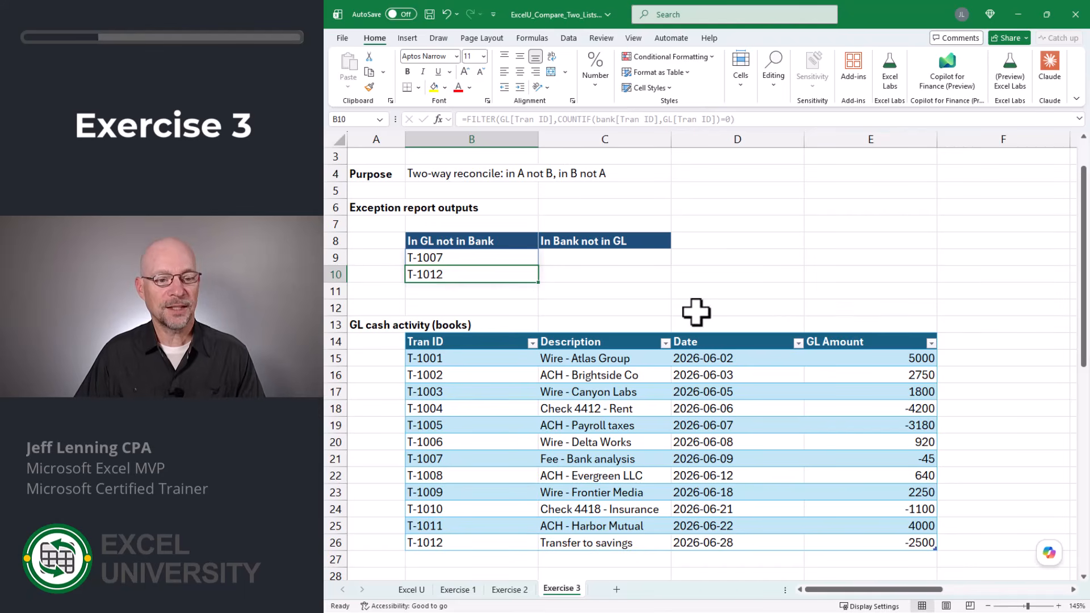
Step: Check the listed transactions T-1007 and T-1012 against the GL cash activity and bank activity tables
left_click(458, 257)
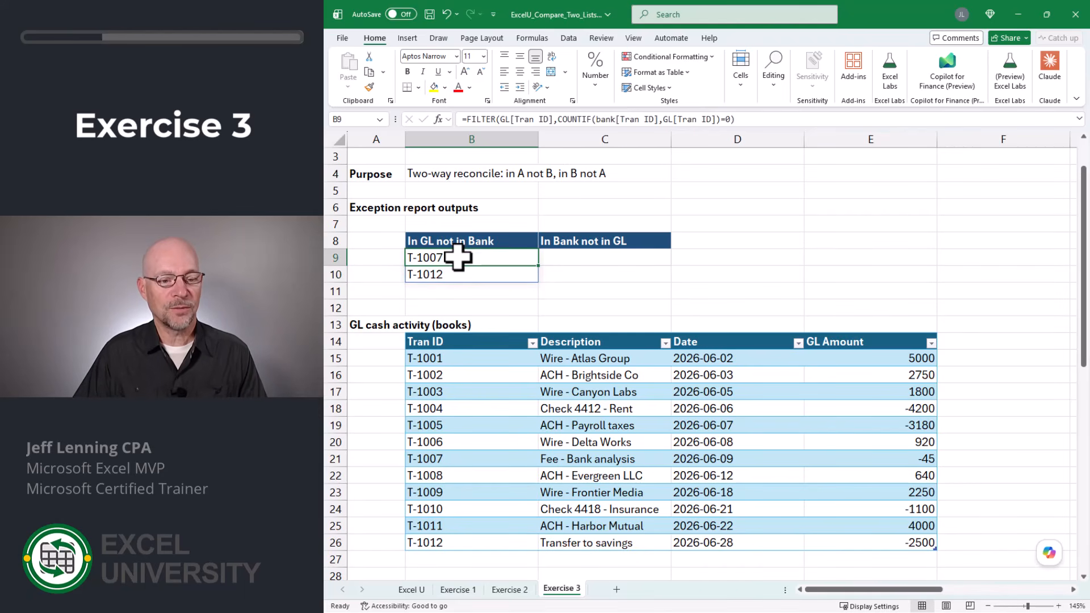
left_click(454, 458)
scroll(479, 414, "down", 5)
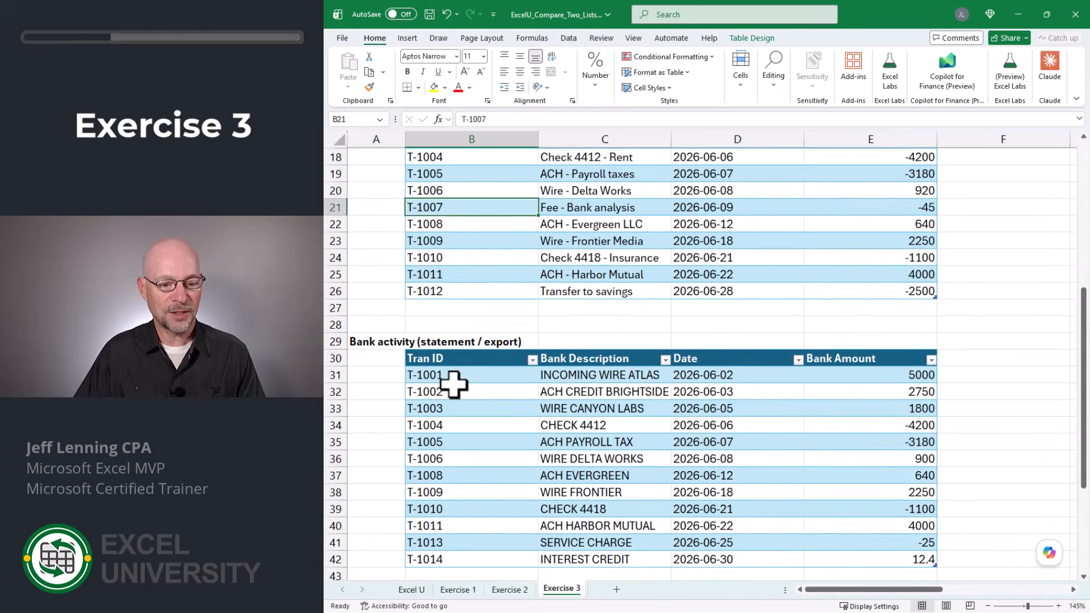
left_click(447, 472)
scroll(447, 472, "up", 6)
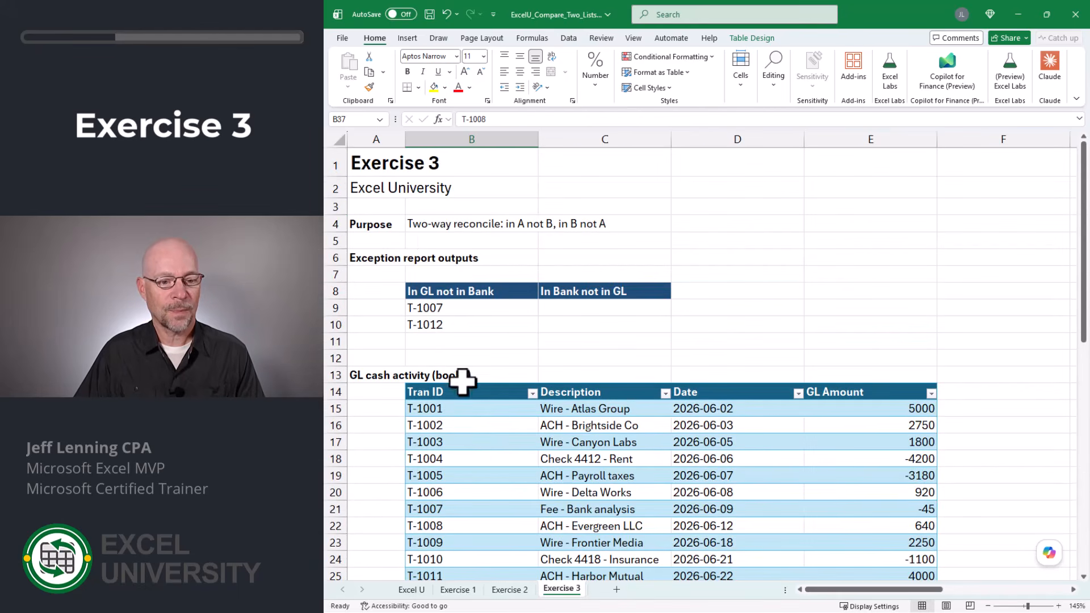
left_click(440, 314)
scroll(499, 340, "down", 1)
scroll(483, 369, "down", 3)
left_click(454, 437)
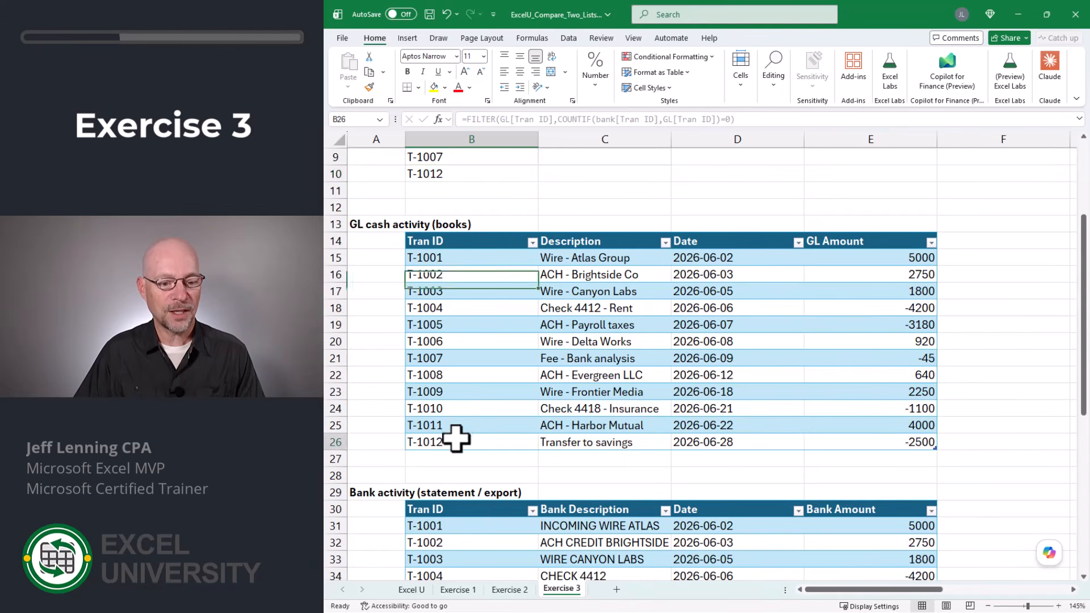
scroll(471, 403, "down", 5)
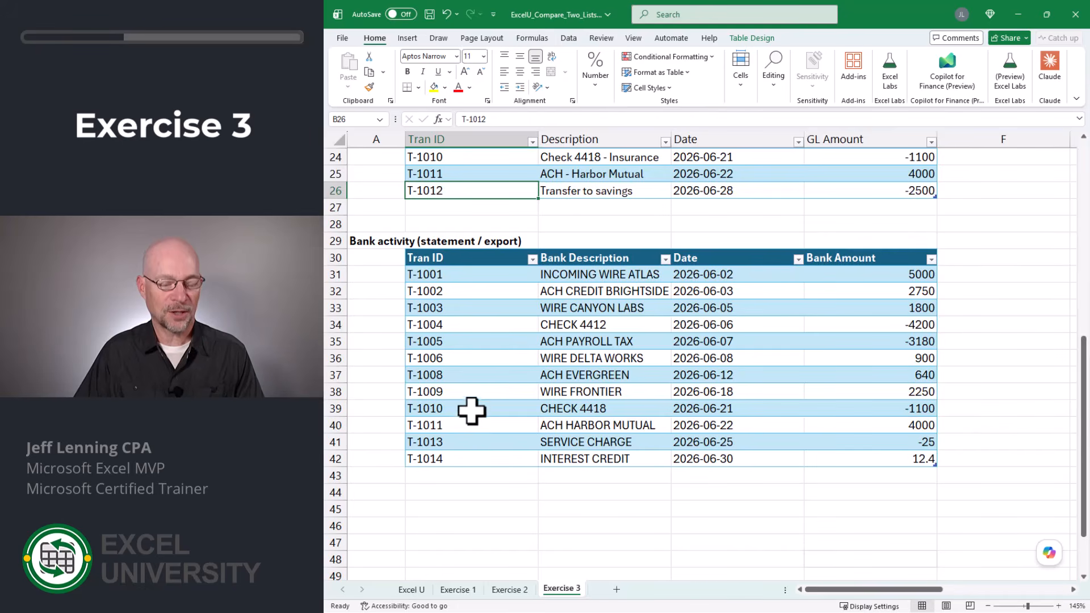
Step: Start a FILTER formula in C9, under In Bank not in GL, with bank[Tran ID] as the array to return
scroll(471, 409, "up", 8)
left_click(546, 309)
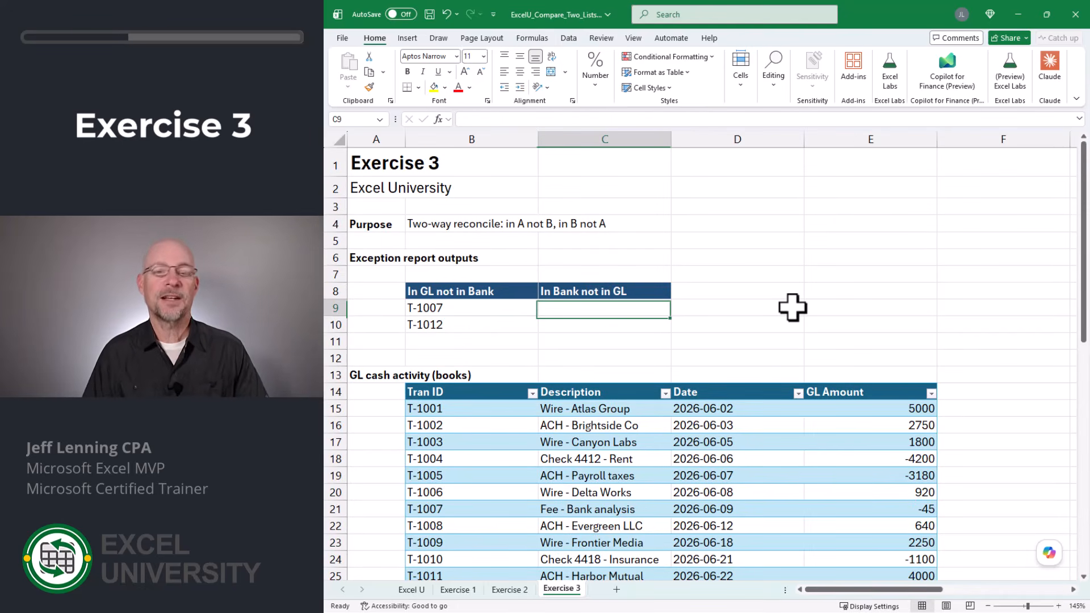
type("=FILTER(")
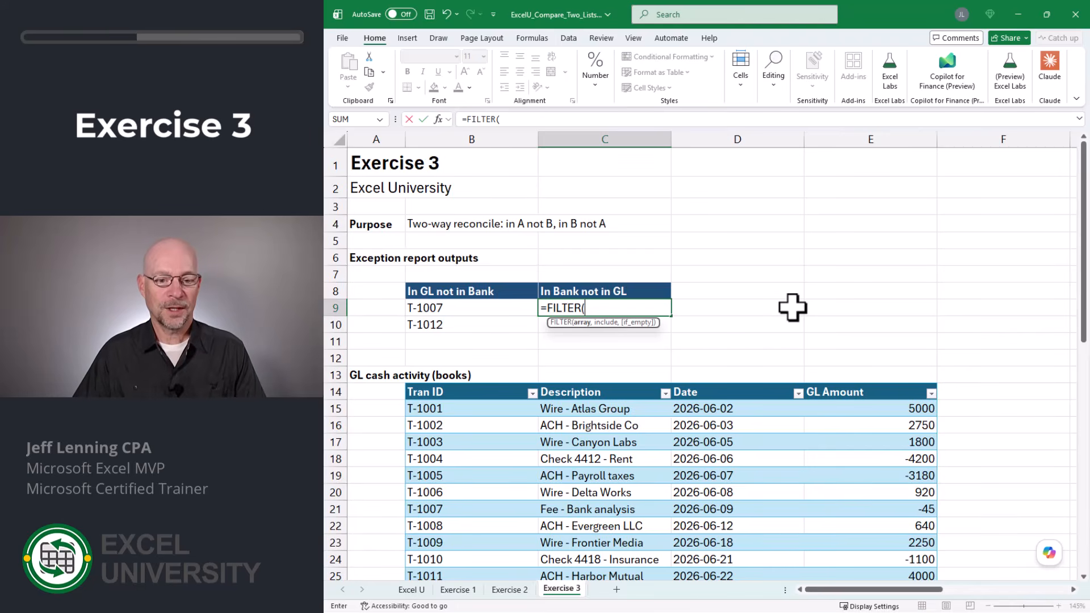
scroll(793, 307, "down", 7)
left_click(467, 299)
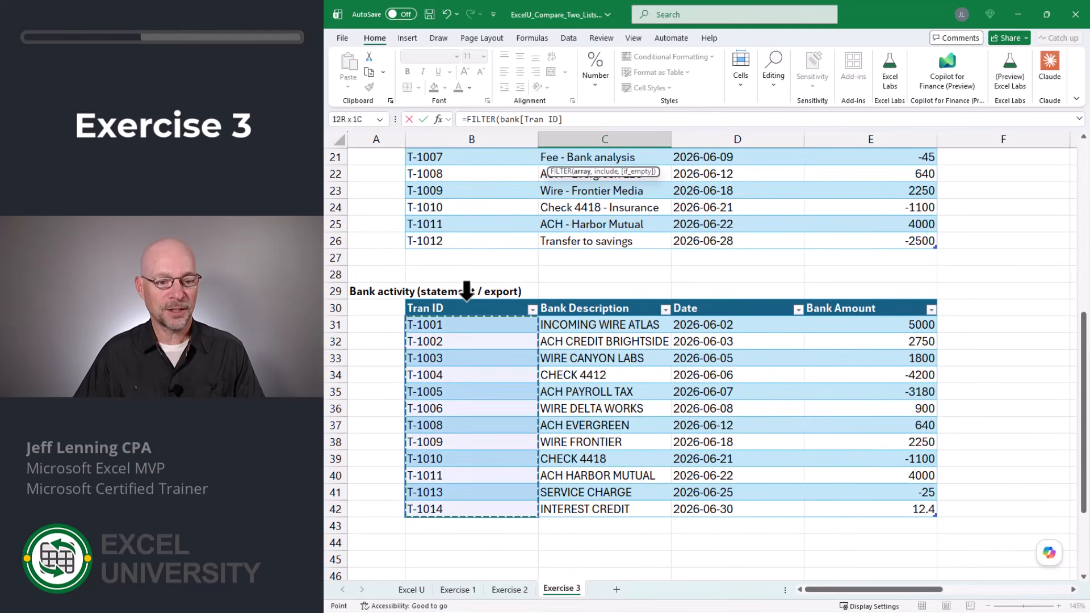
scroll(769, 297, "up", 7)
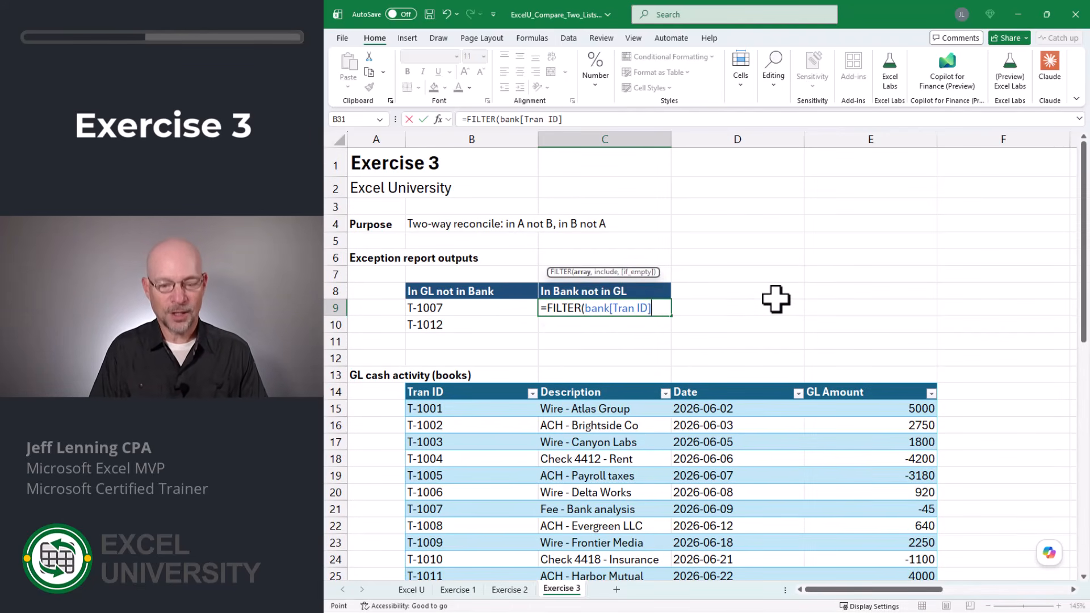
type(",")
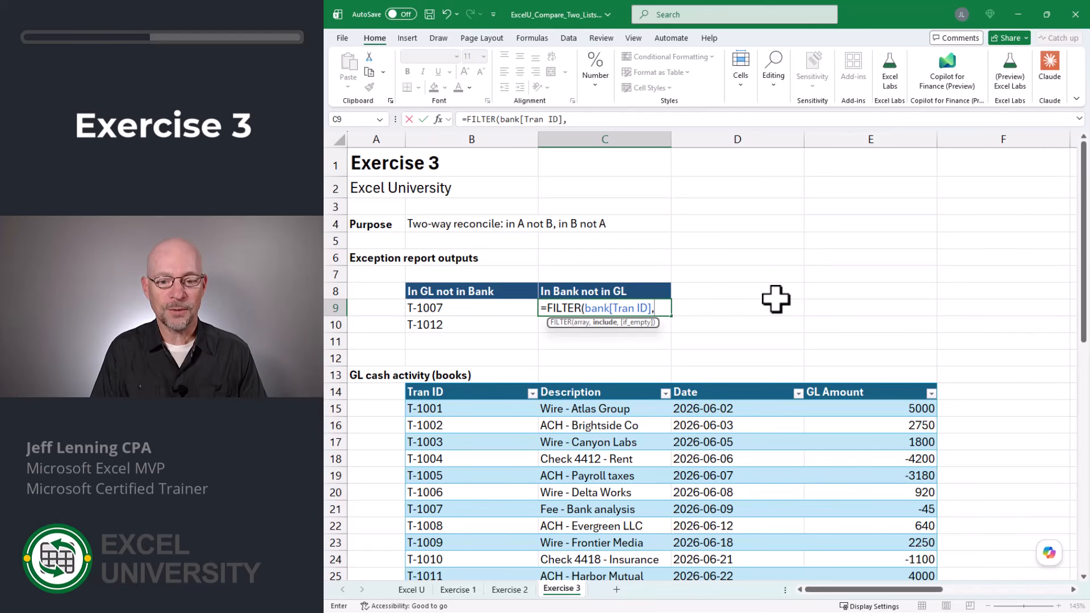
Step: Complete the C9 formula with the include condition COUNTIF(GL[Tran ID],bank[Tran ID])=0 and enter it
type("countif")
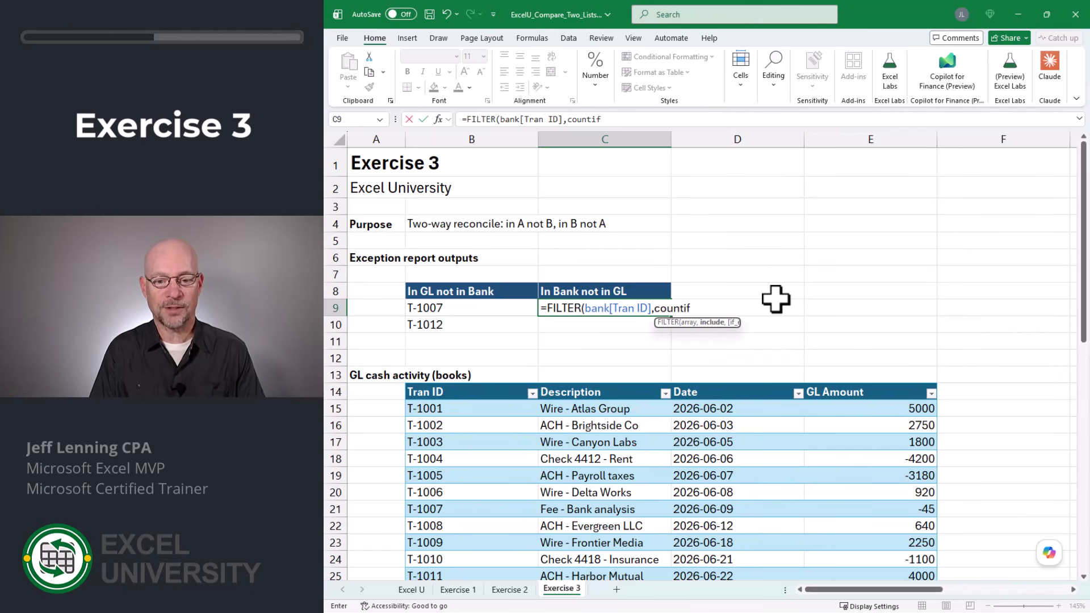
key("Tab")
scroll(409, 310, "down", 2)
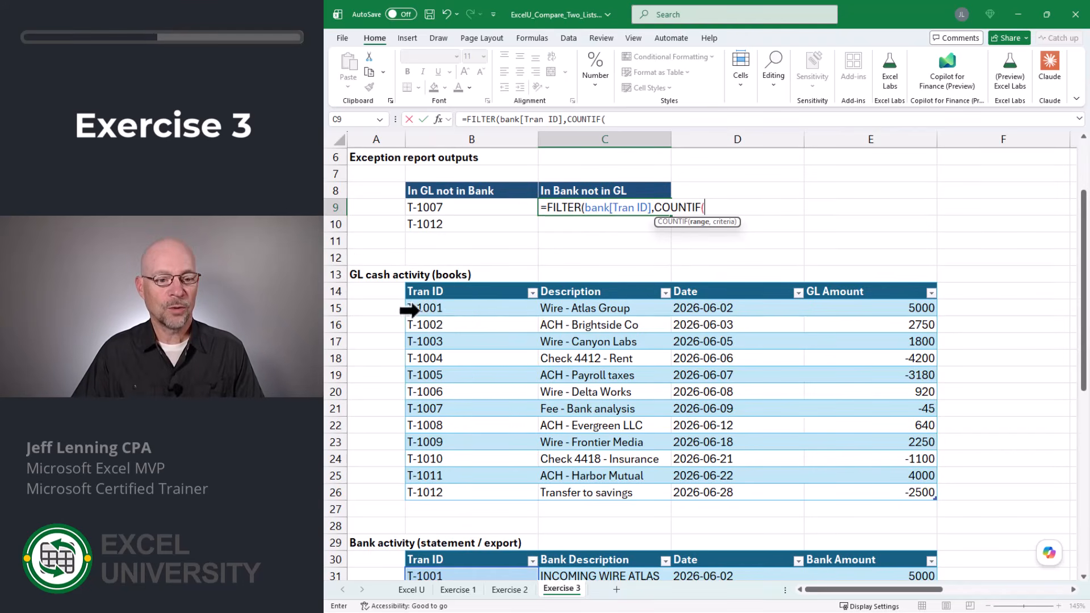
left_click(449, 284)
type(",")
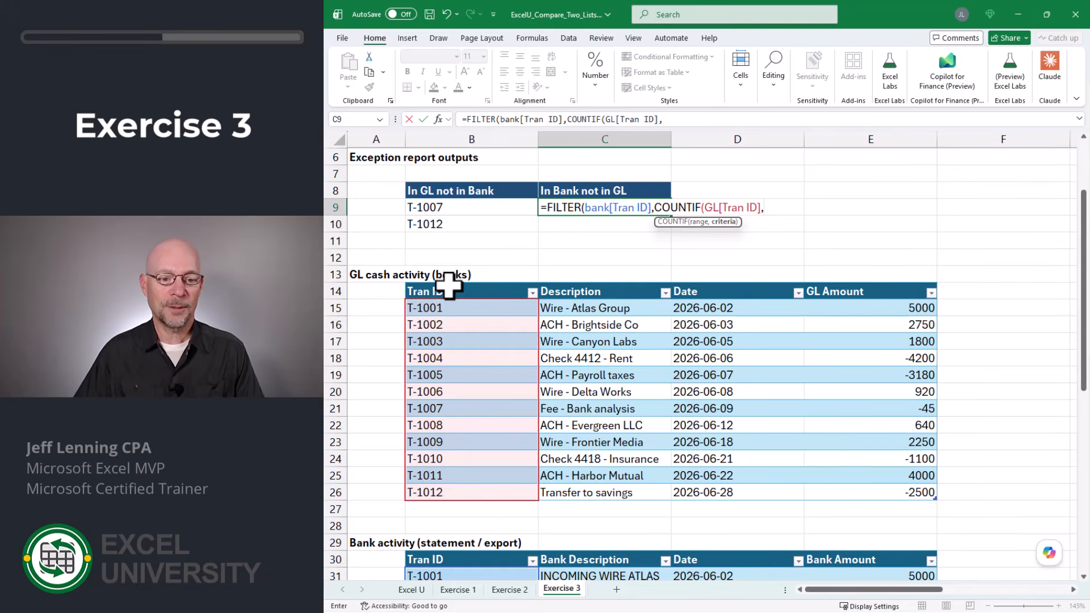
scroll(449, 287, "down", 4)
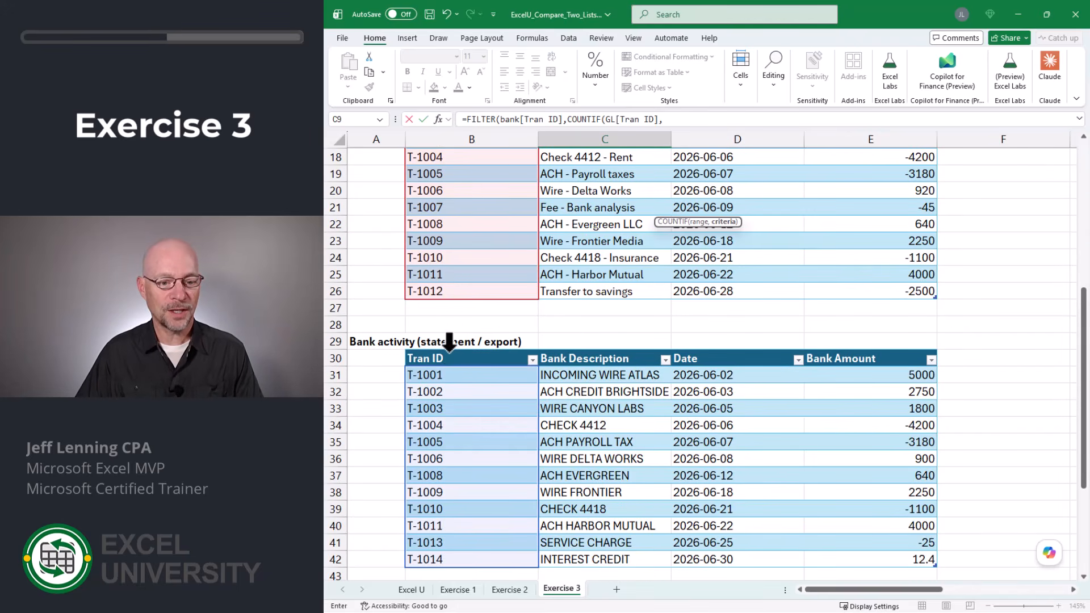
left_click(449, 342)
scroll(528, 328, "up", 5)
type(")=0")
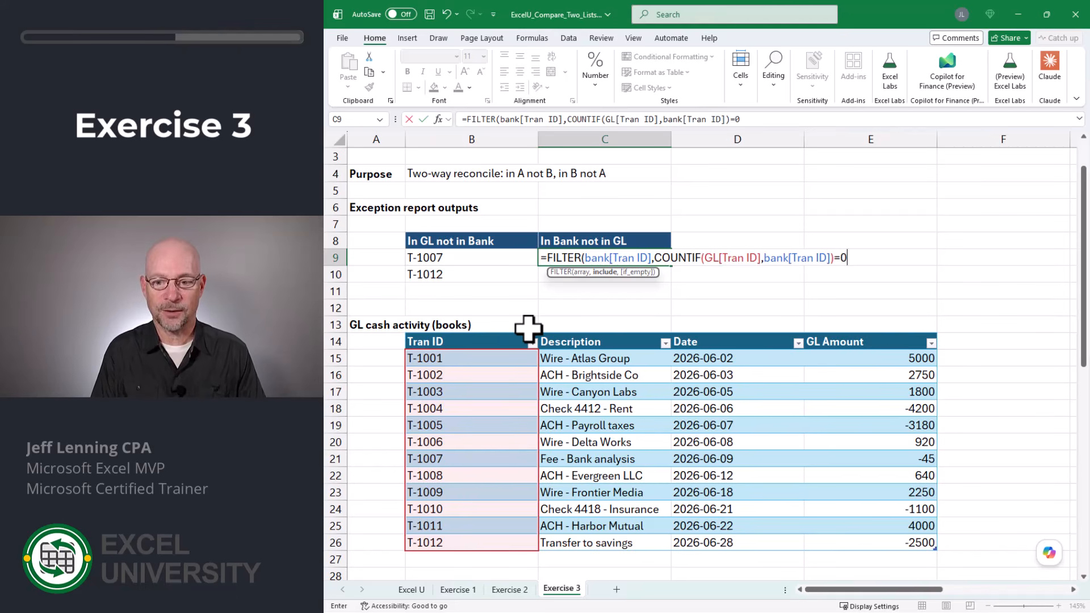
key("Return")
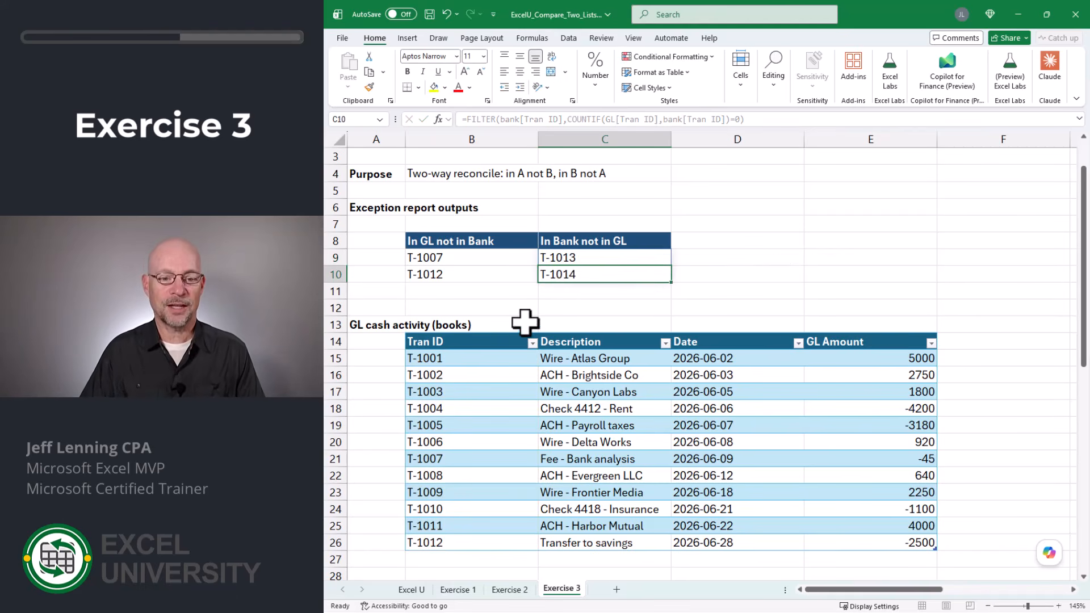
Step: Check the listed transactions T-1013 and T-1014 against the bank activity table and the end of the GL cash activity table
scroll(498, 310, "down", 6)
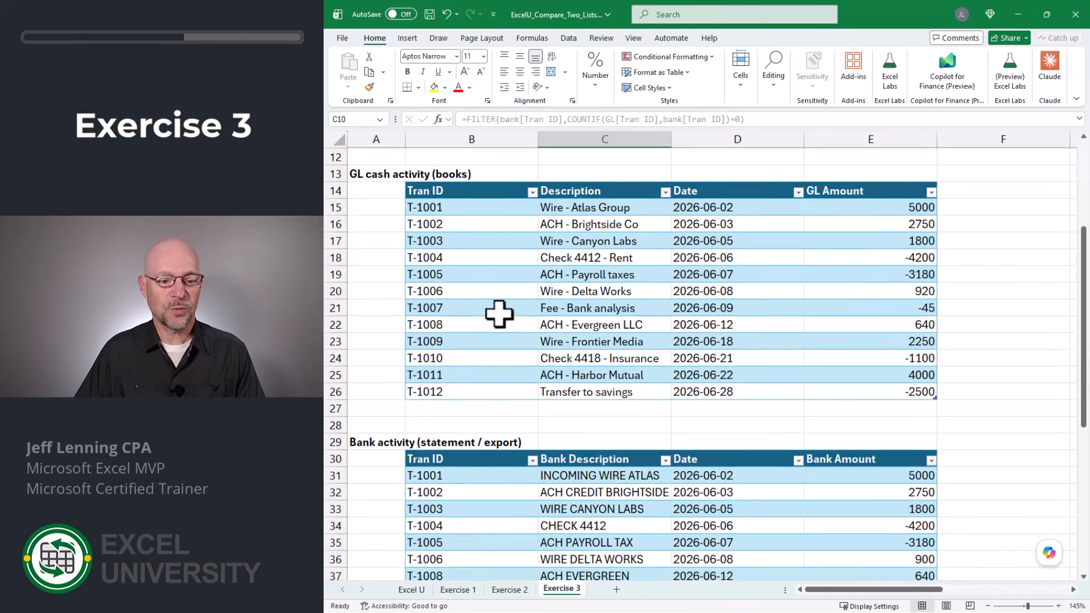
left_click(461, 490)
scroll(462, 455, "up", 3)
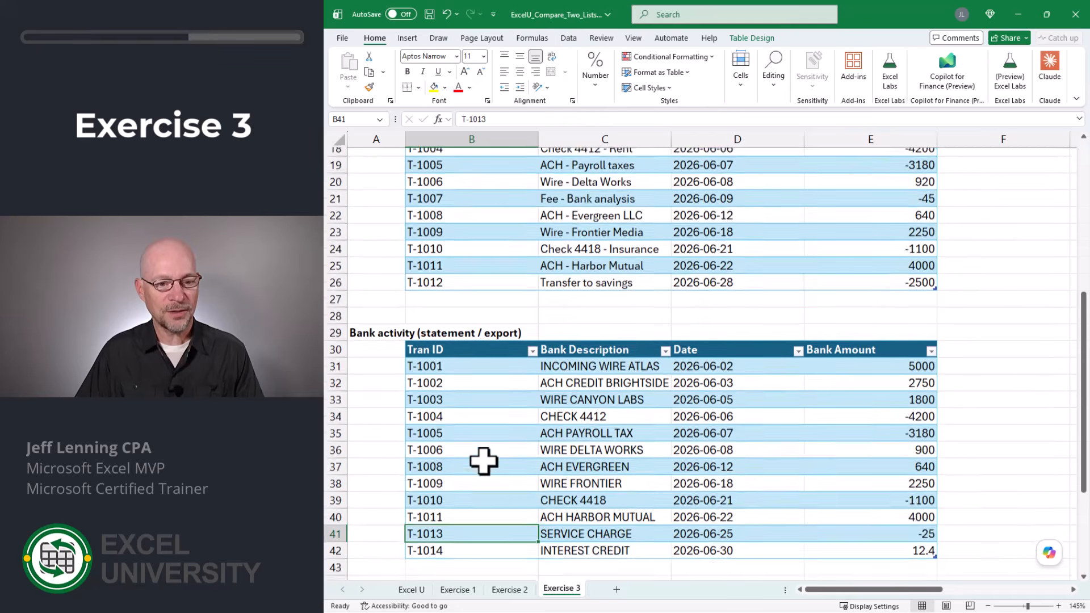
left_click(460, 390)
scroll(487, 365, "up", 3)
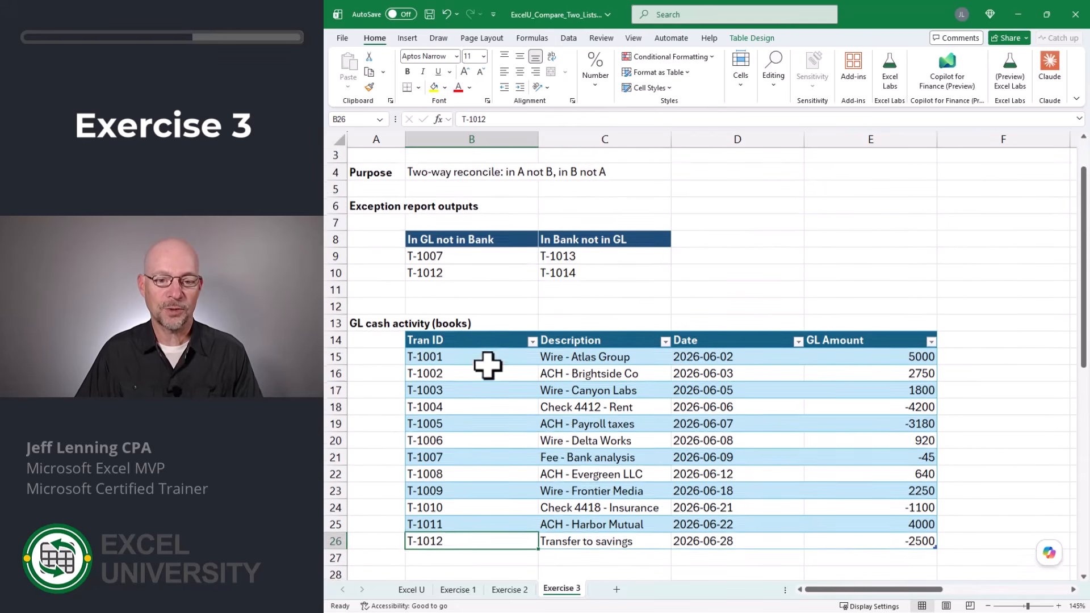
left_click(588, 280)
scroll(511, 347, "down", 6)
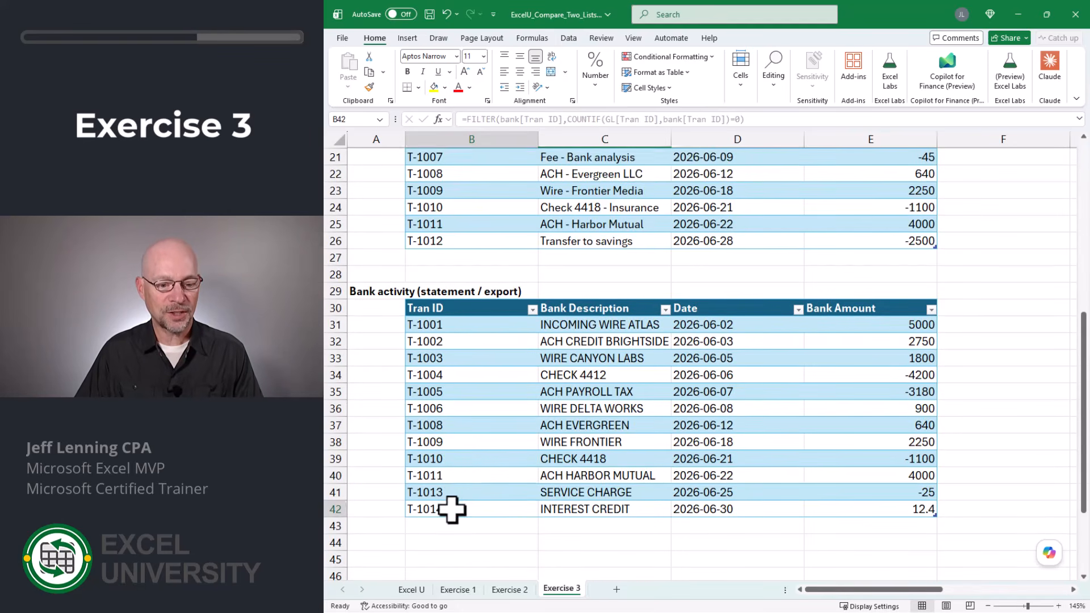
left_click(451, 507)
scroll(460, 488, "up", 3)
left_click(468, 391)
scroll(487, 402, "up", 4)
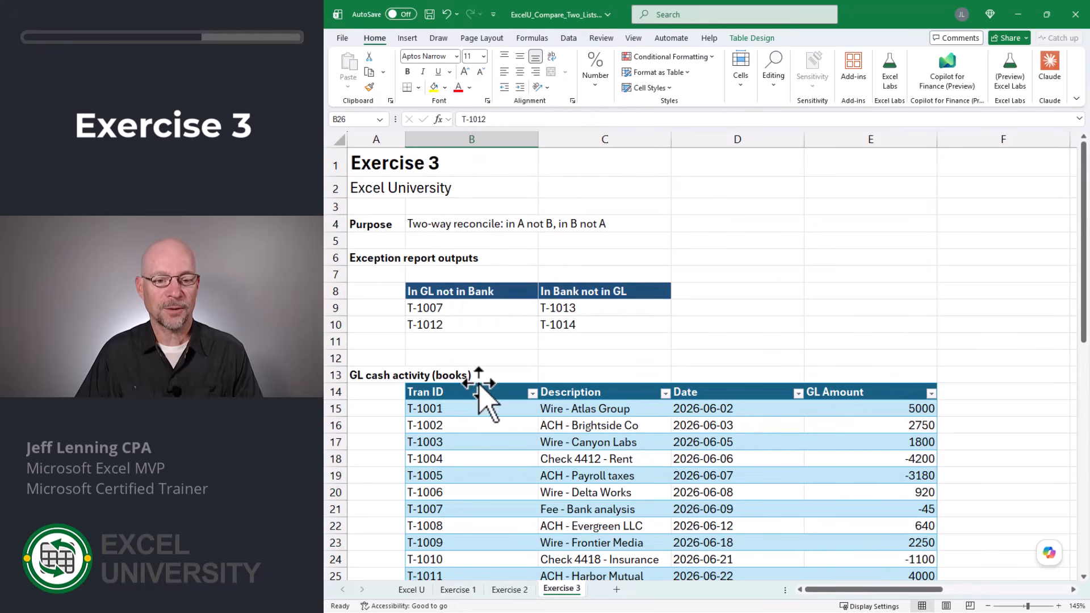
Step: Review the FILTER formulas in B9 and C9 and the table columns they compare
double_click(498, 310)
key("Escape")
key("Right")
key("F2")
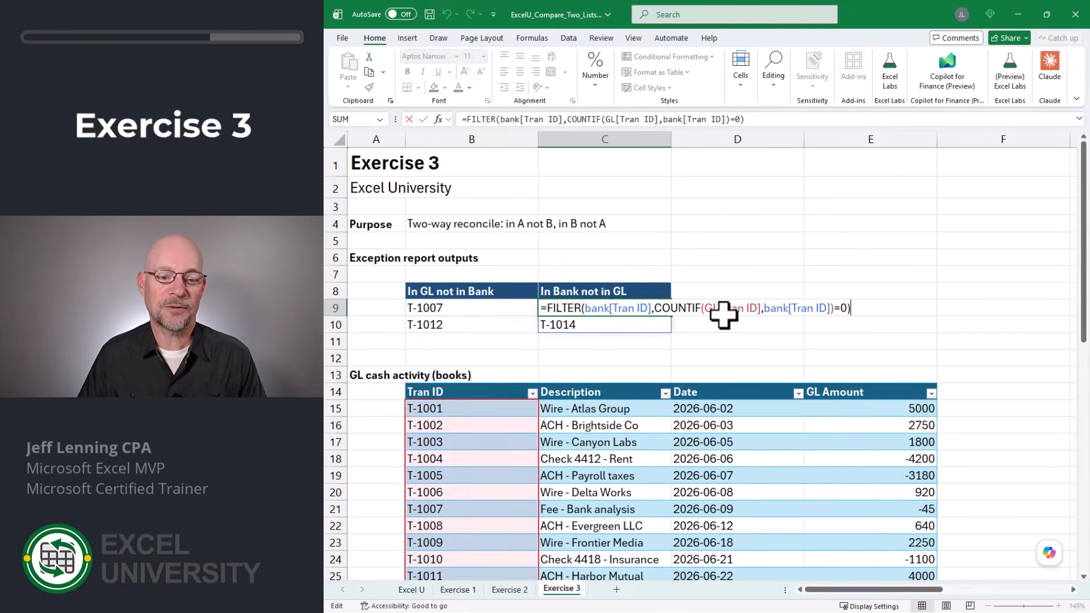
key("Escape")
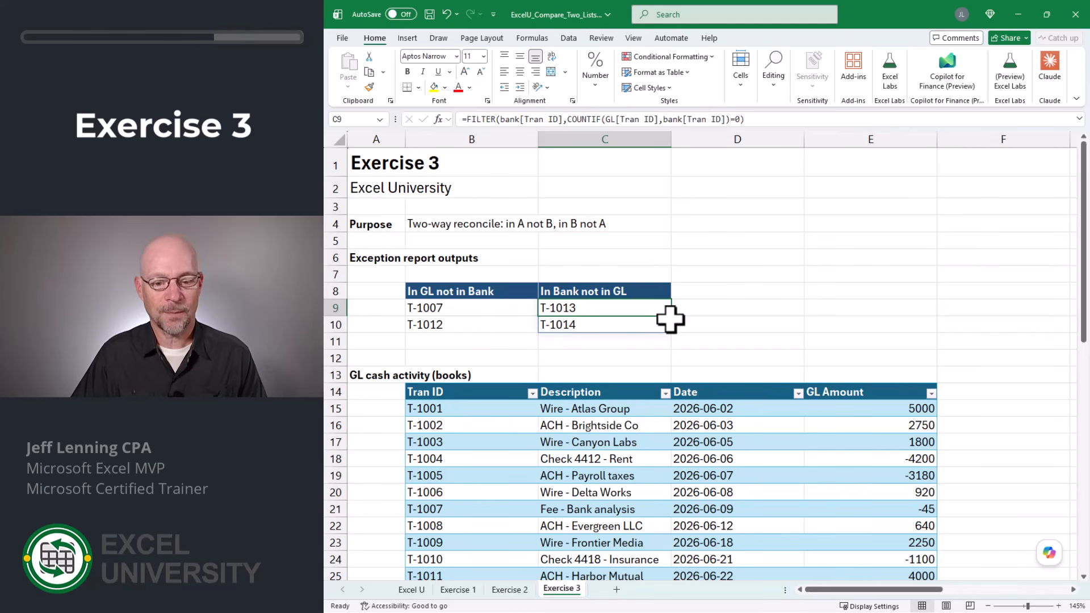
Step: Examine the two-way exception report together with the GL cash activity and bank activity tables it is built from
scroll(669, 320, "down", 3)
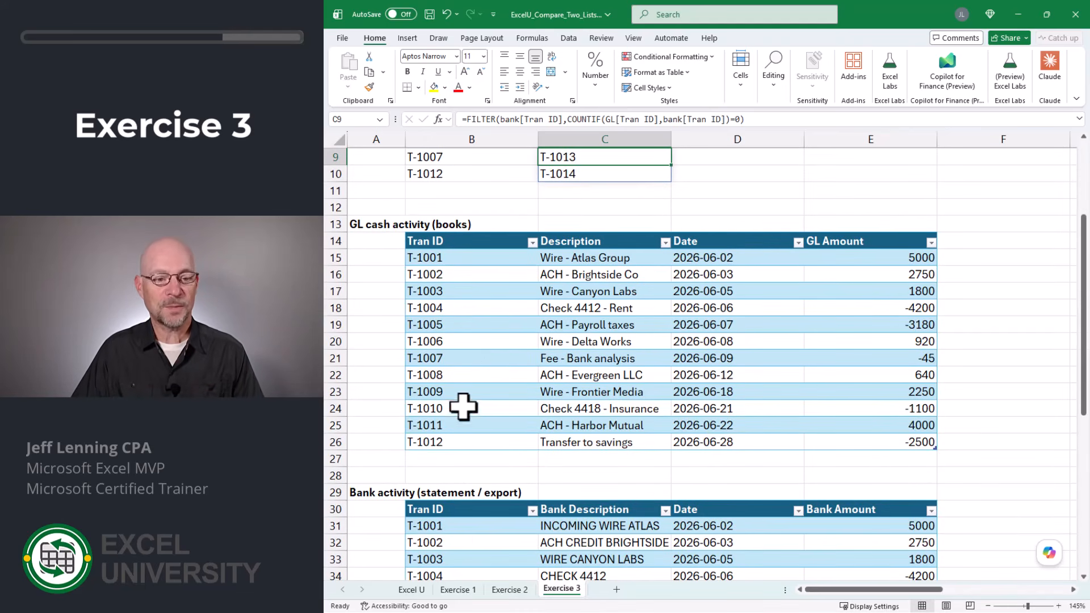
scroll(890, 426, "down", 4)
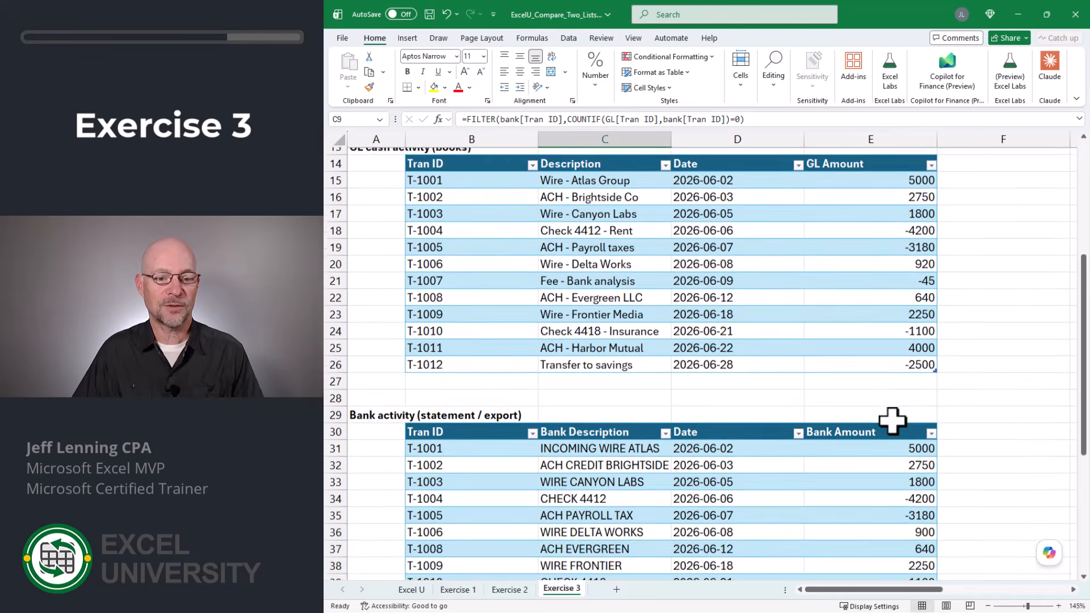
scroll(886, 487, "up", 7)
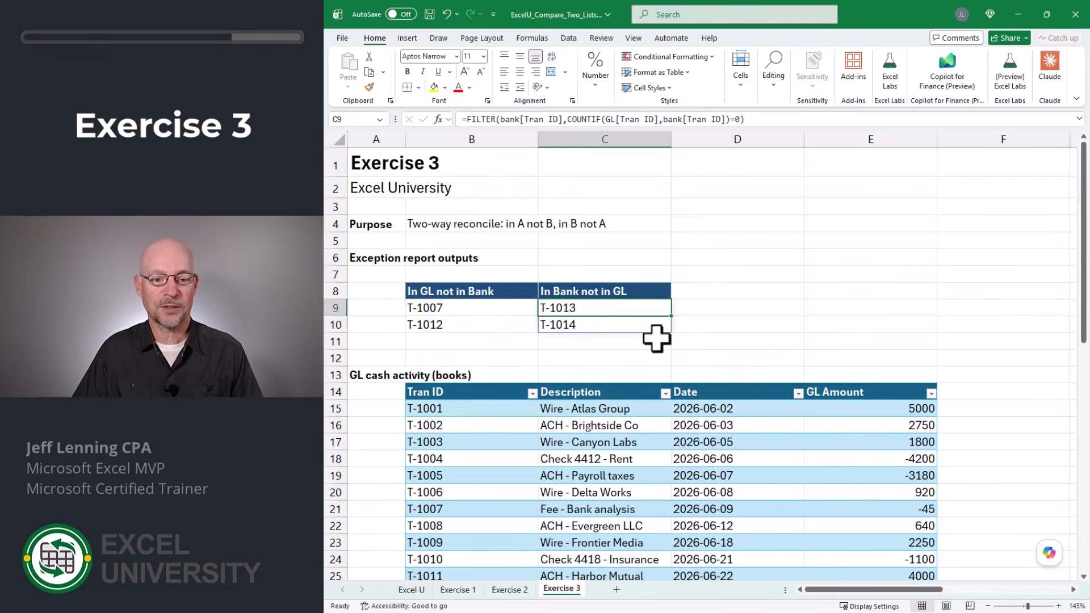
left_click(516, 308)
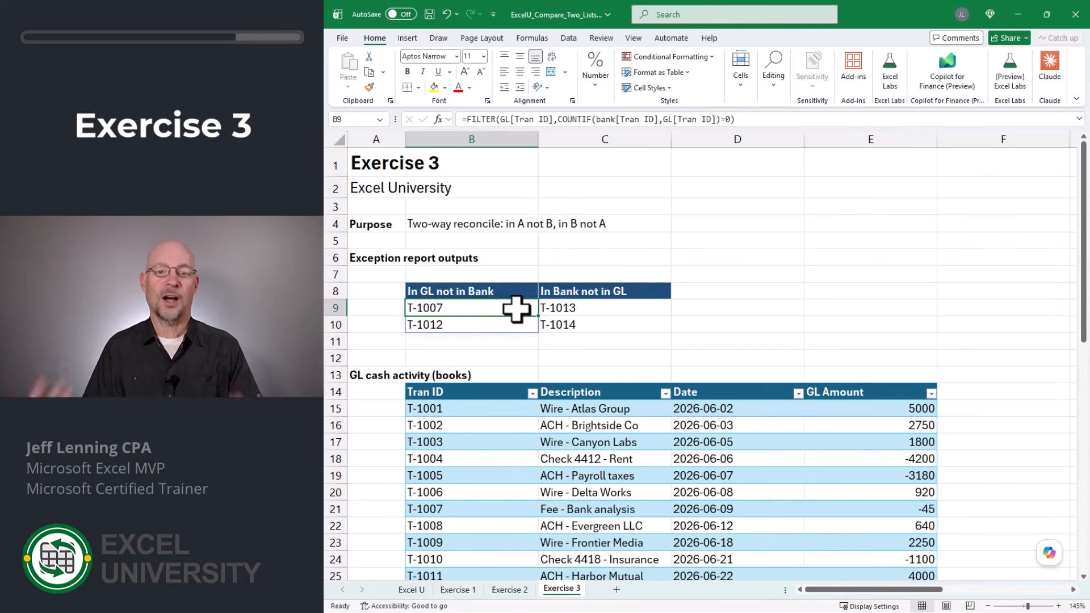
key("Left")
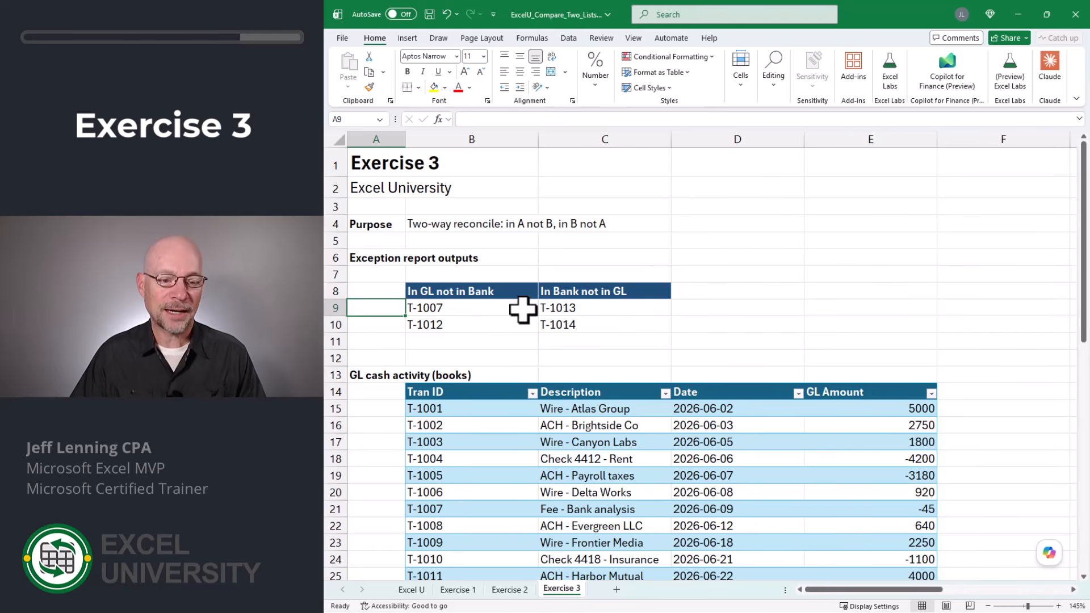
left_click_drag(462, 291, 652, 325)
left_click(727, 317)
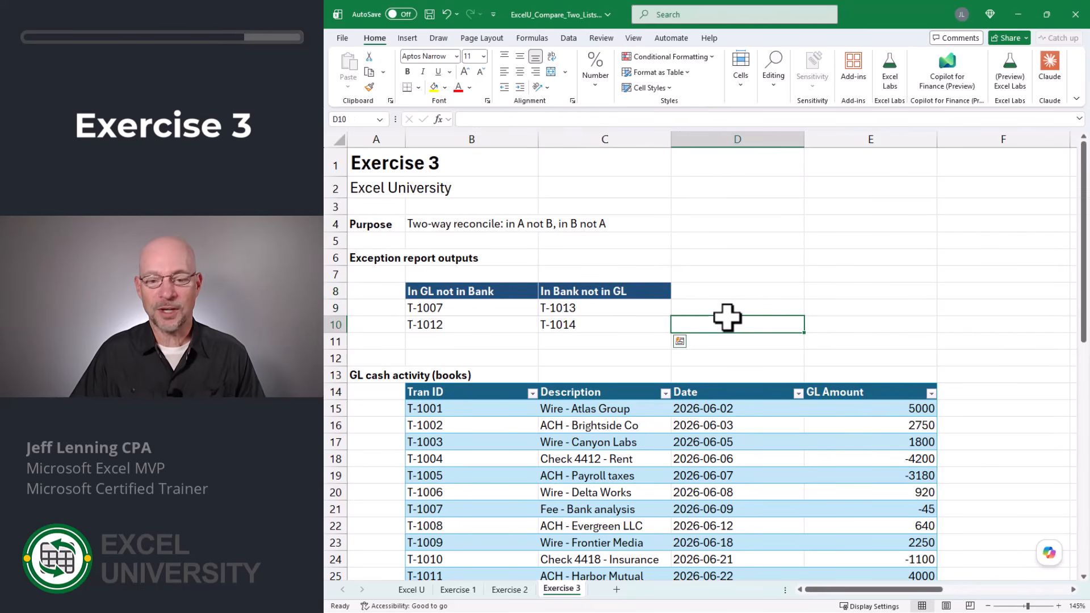
scroll(445, 304, "down", 2)
left_click(449, 305)
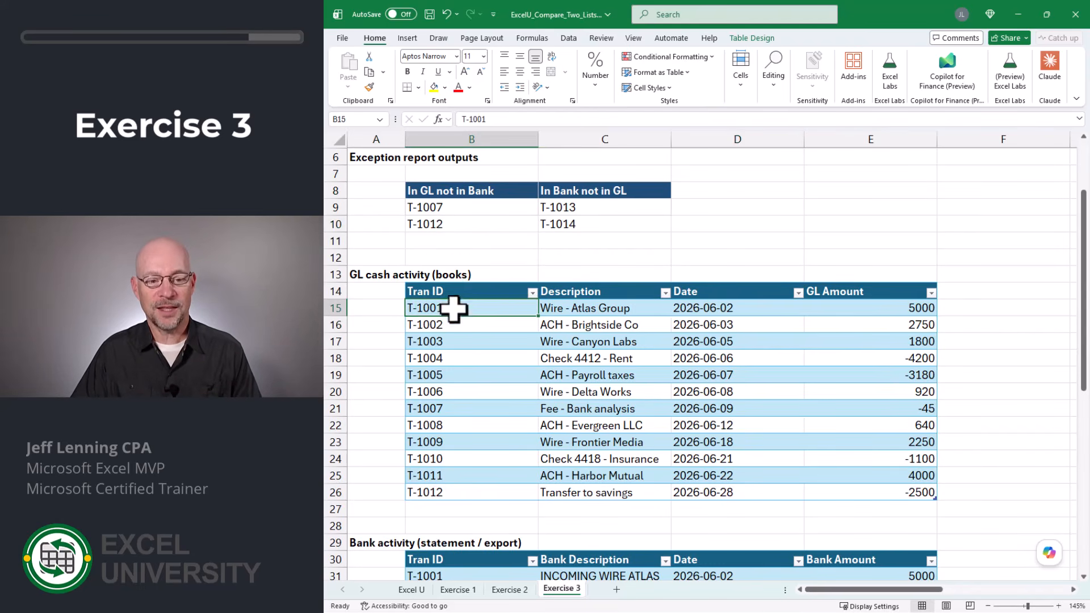
scroll(475, 363, "down", 4)
left_click(474, 375)
scroll(618, 342, "up", 6)
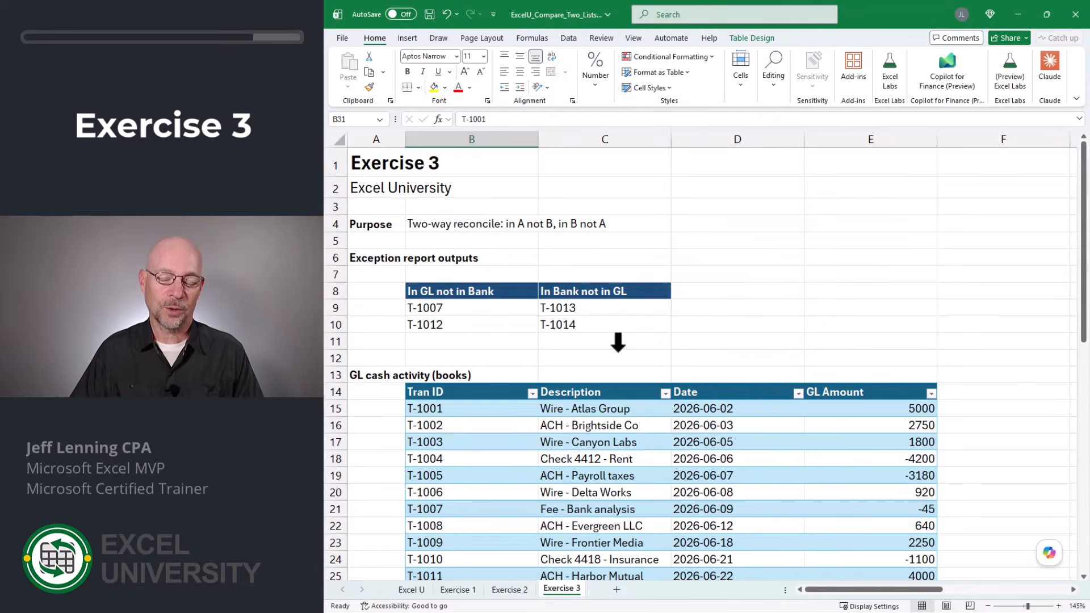